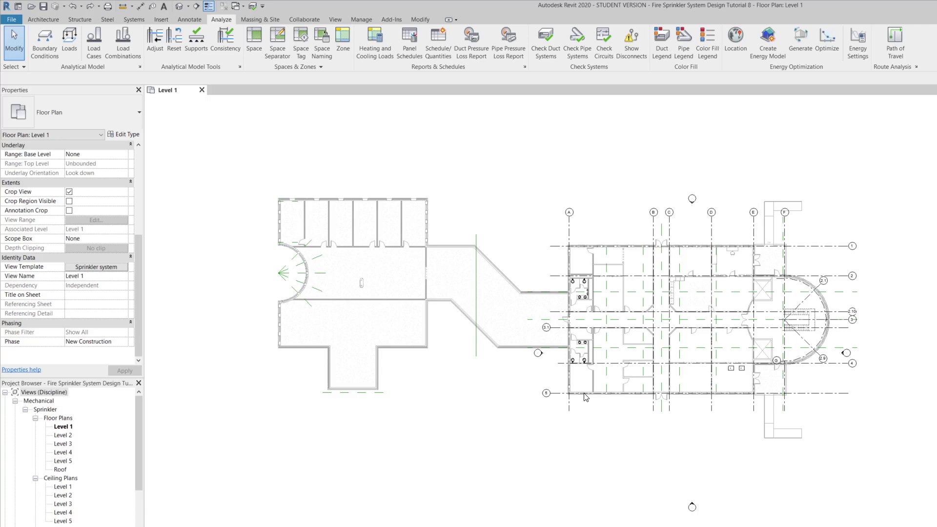
Check the Room Bounding setting in the type properties of the linked Architectural.rvt model.
{"action": "left_click", "coordinate": [314, 203]}
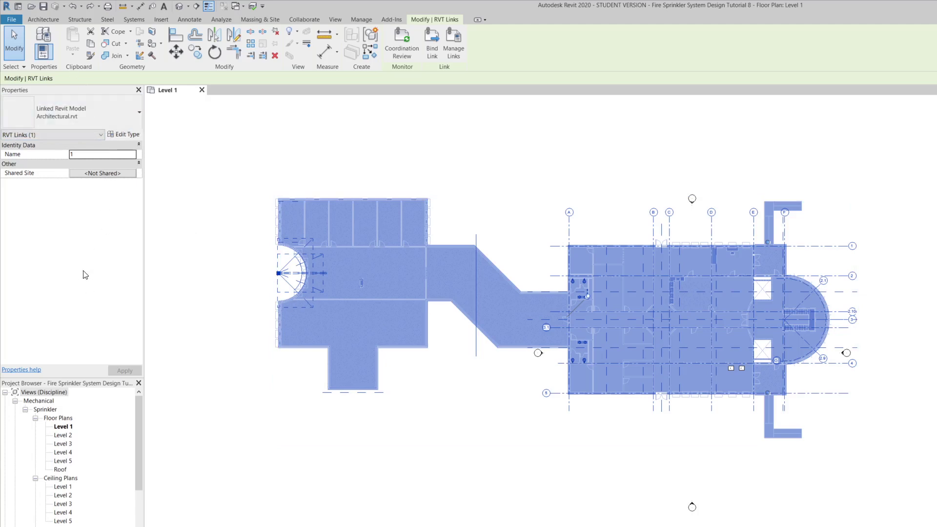
{"action": "left_click", "coordinate": [117, 135]}
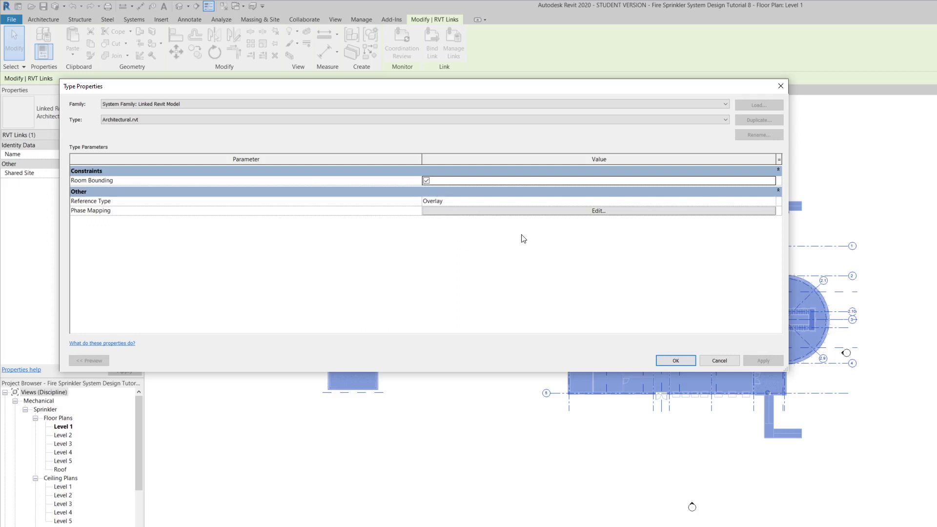
{"action": "left_click", "coordinate": [675, 361]}
{"action": "key", "text": "Escape"}
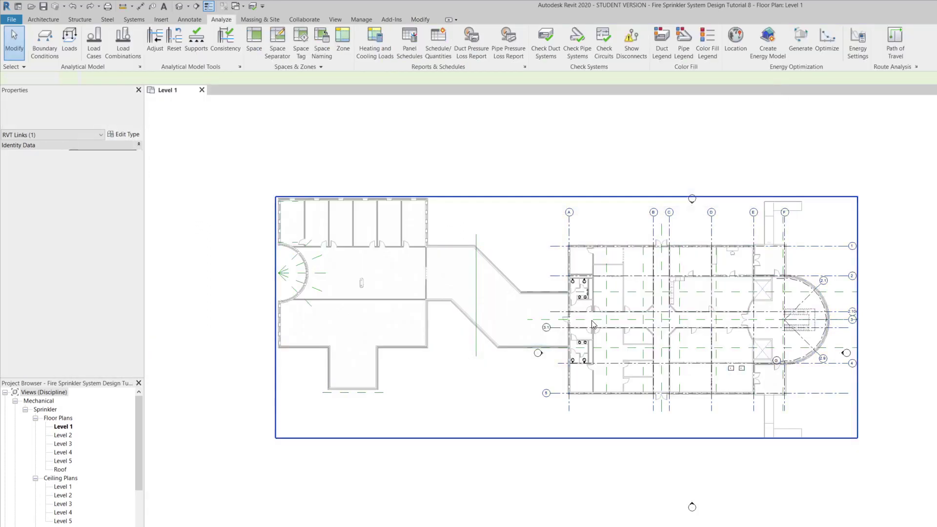
{"action": "key", "text": "Escape"}
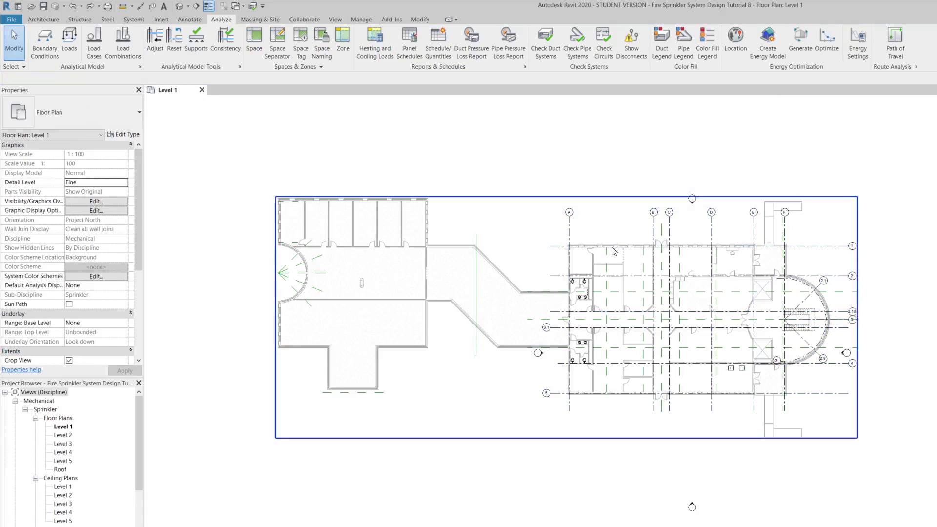
Place a space with its tag in the corner room beside grid A, directly above the toilets.
{"action": "scroll", "coordinate": [616, 246], "scroll_direction": "up", "scroll_amount": 4}
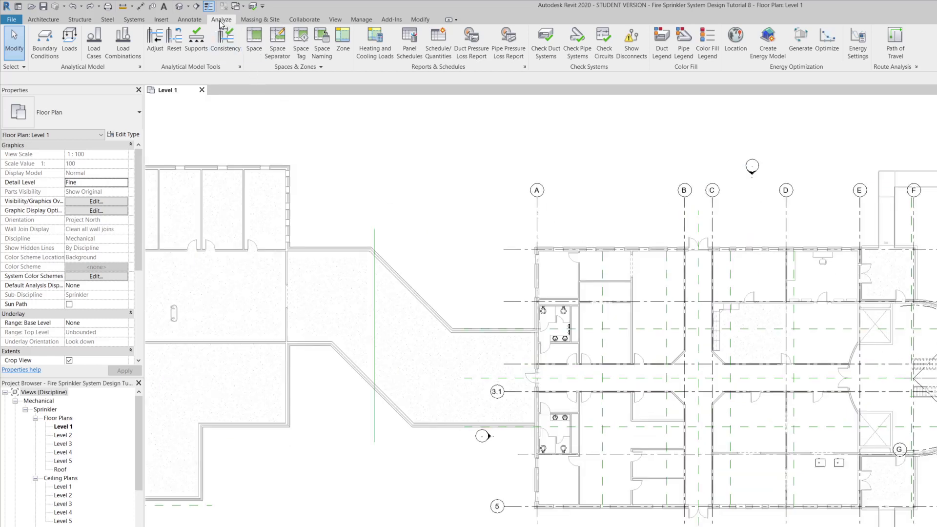
{"action": "left_click", "coordinate": [250, 42]}
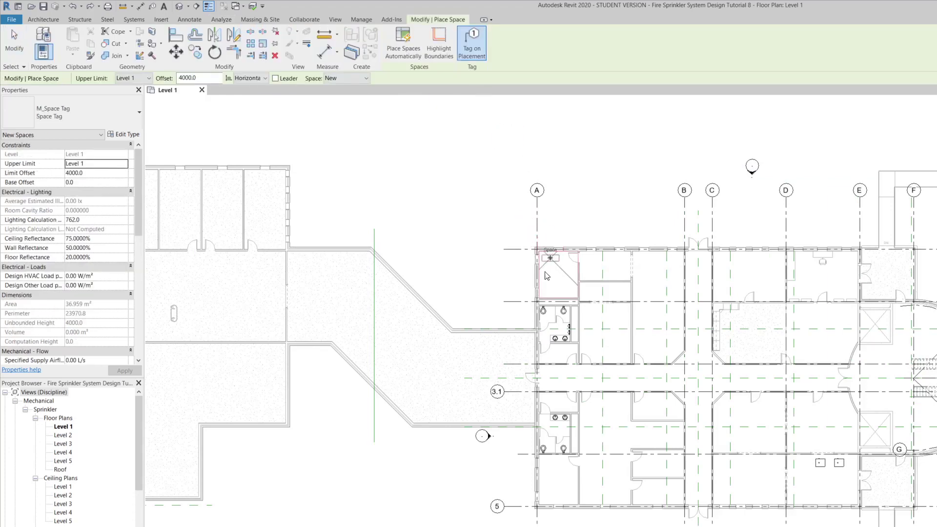
{"action": "scroll", "coordinate": [541, 276], "scroll_direction": "up", "scroll_amount": 2}
{"action": "scroll", "coordinate": [540, 276], "scroll_direction": "up", "scroll_amount": 3}
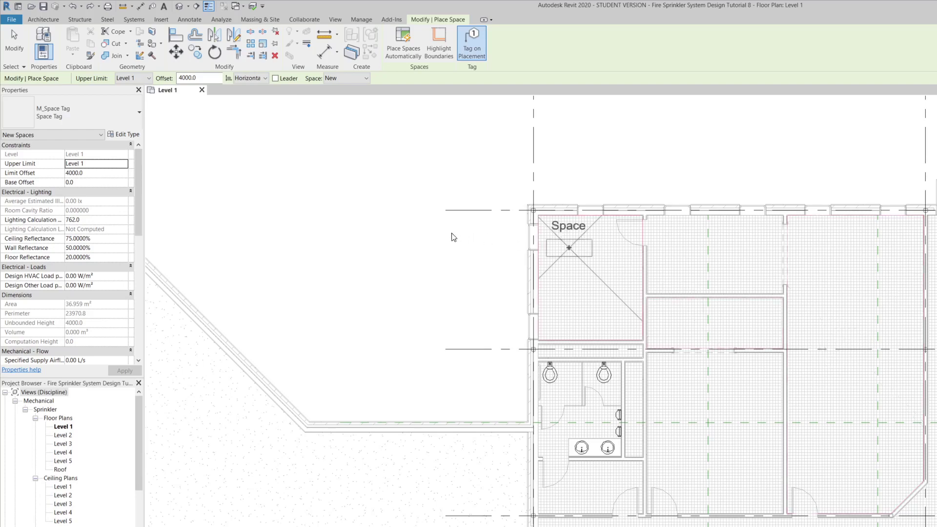
{"action": "scroll", "coordinate": [440, 244], "scroll_direction": "down", "scroll_amount": 2}
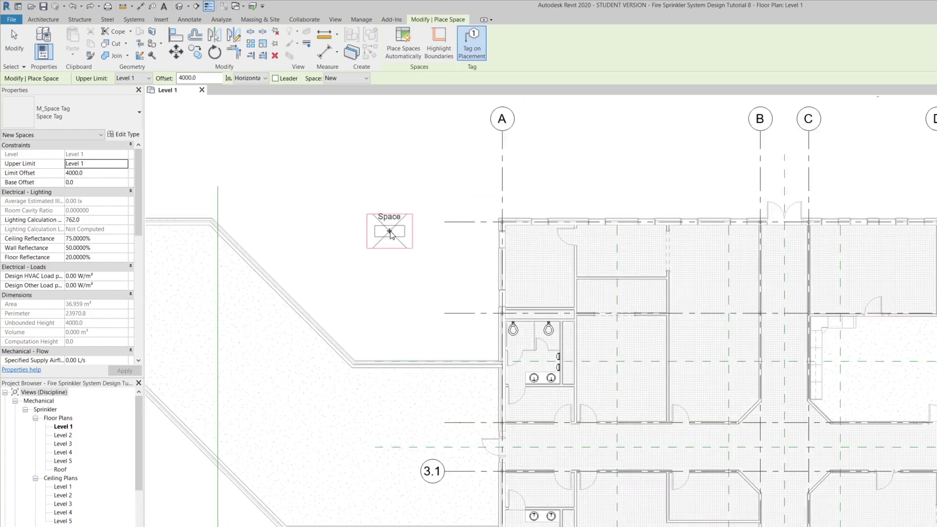
{"action": "scroll", "coordinate": [541, 250], "scroll_direction": "up", "scroll_amount": 1}
{"action": "scroll", "coordinate": [542, 254], "scroll_direction": "up", "scroll_amount": 1}
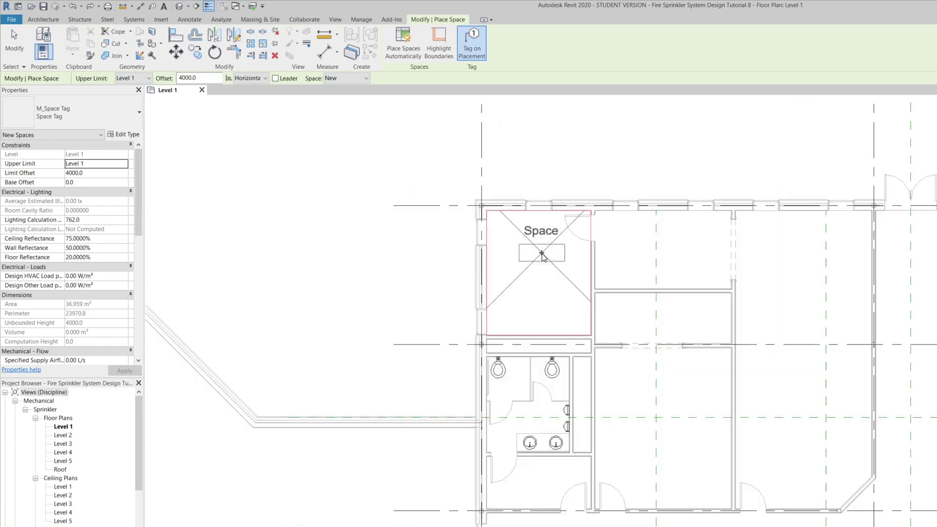
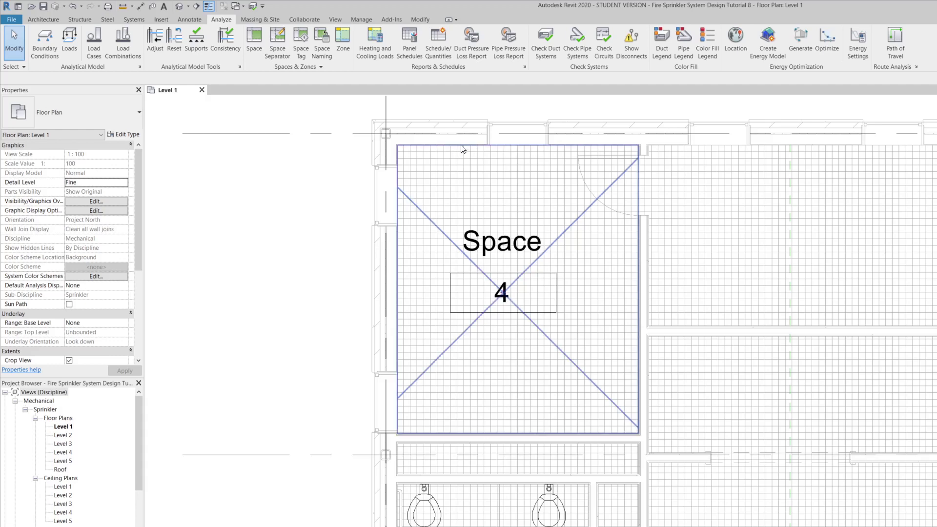
Examine the placed space's dimensions, airflow and identity data, including its space name and number and its room name and number.
{"action": "left_click", "coordinate": [498, 150]}
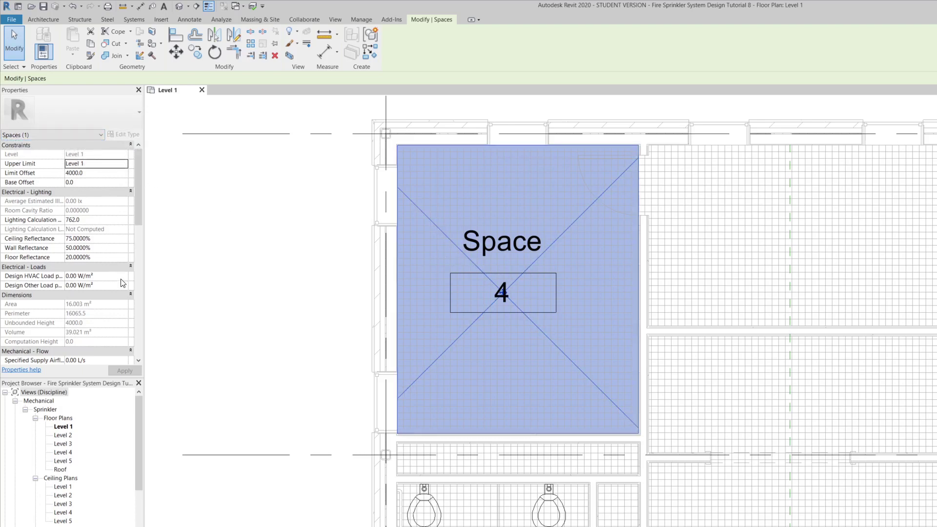
{"action": "scroll", "coordinate": [119, 286], "scroll_direction": "down", "scroll_amount": 2}
{"action": "scroll", "coordinate": [119, 286], "scroll_direction": "up", "scroll_amount": 2}
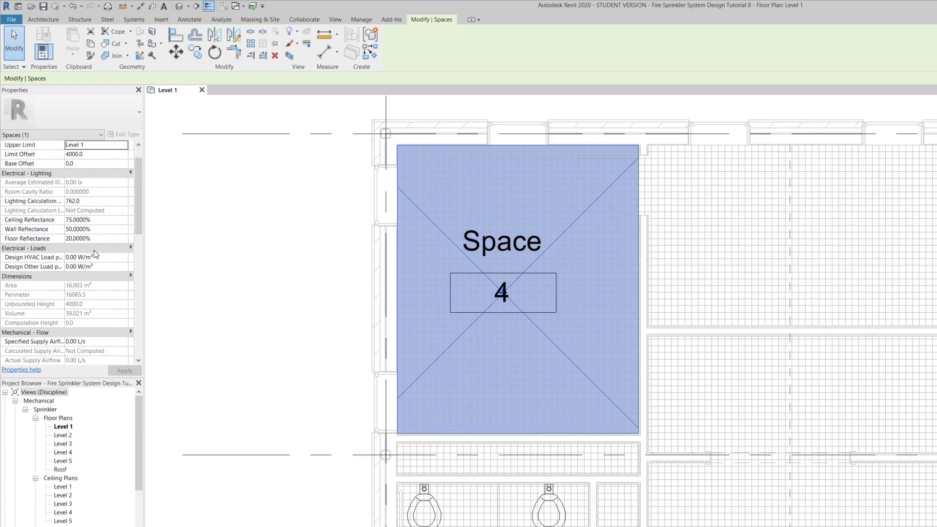
{"action": "scroll", "coordinate": [96, 254], "scroll_direction": "down", "scroll_amount": 3}
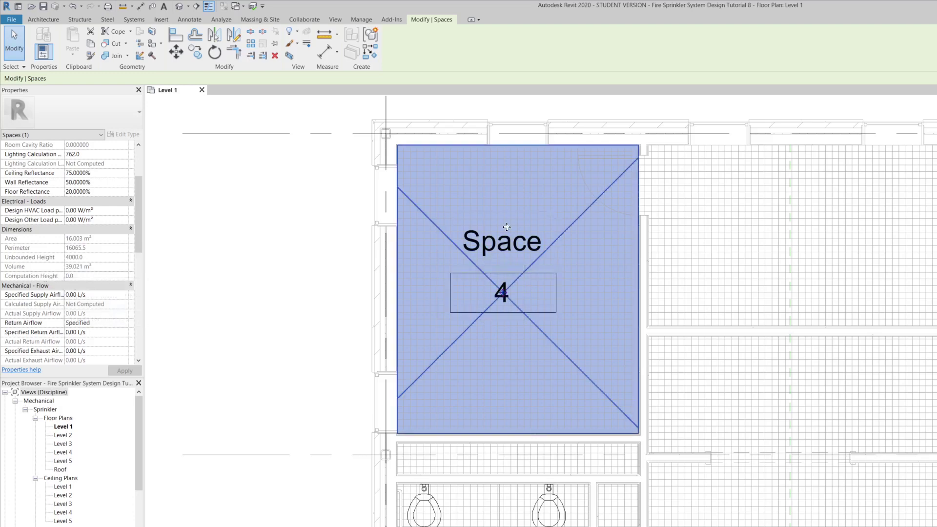
{"action": "scroll", "coordinate": [80, 244], "scroll_direction": "down", "scroll_amount": 2}
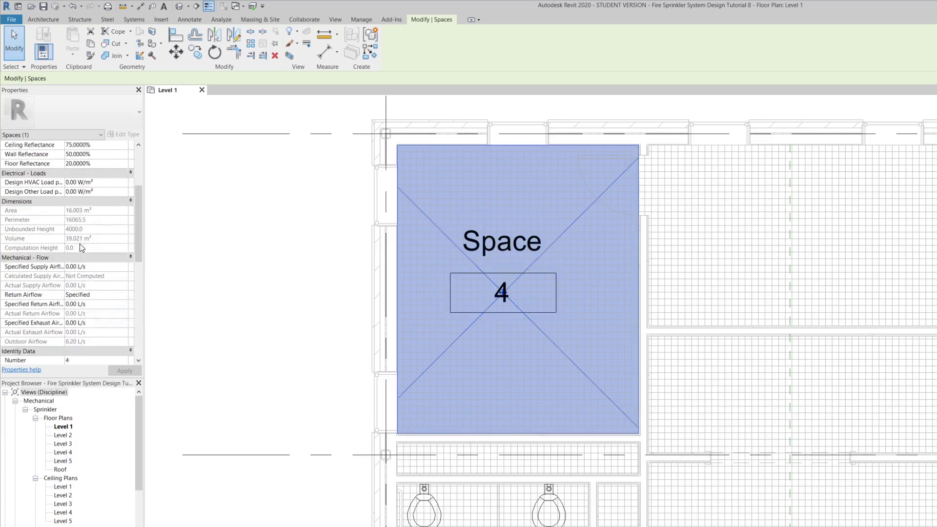
{"action": "scroll", "coordinate": [90, 265], "scroll_direction": "down", "scroll_amount": 1}
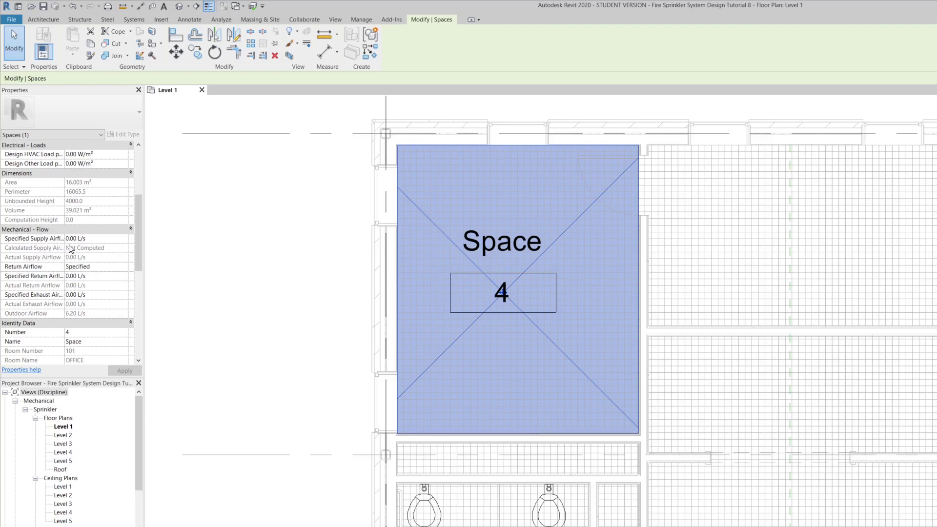
{"action": "left_click_drag", "start_coordinate": [64, 151], "coordinate": [87, 158]}
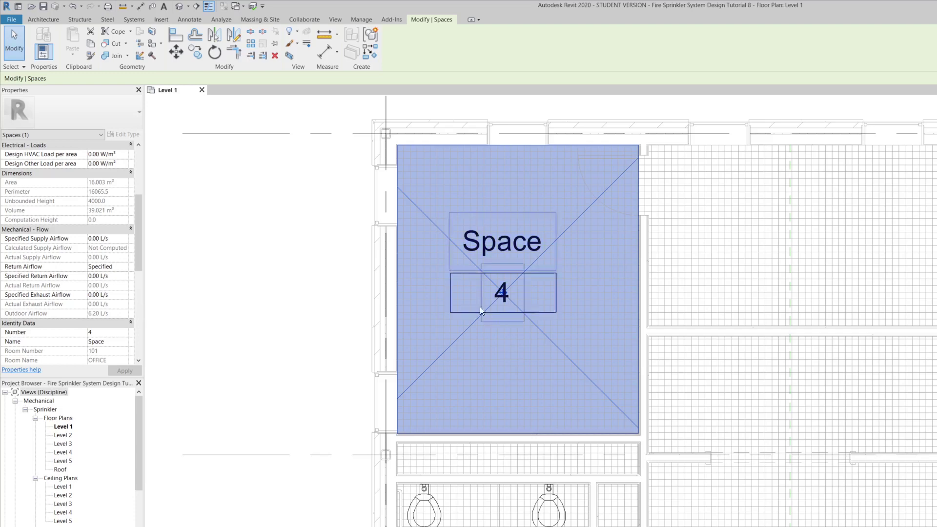
{"action": "scroll", "coordinate": [113, 276], "scroll_direction": "down", "scroll_amount": 1}
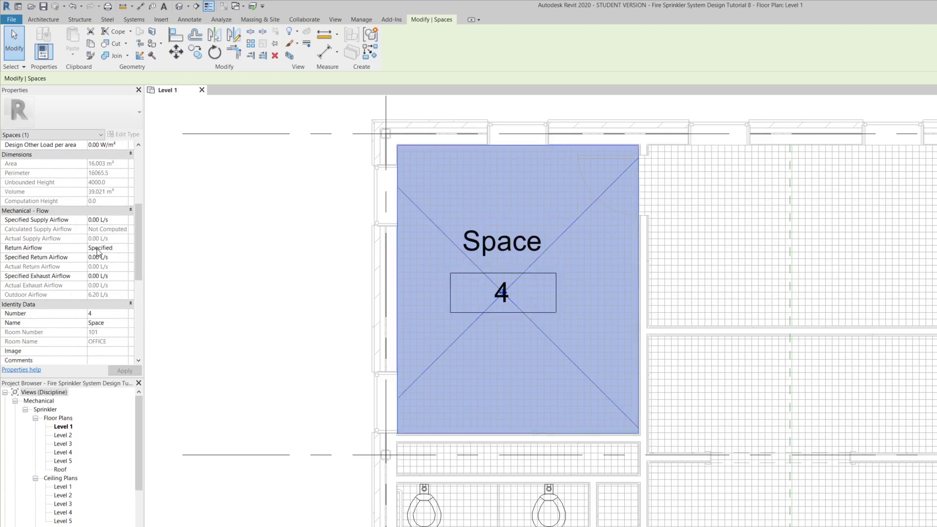
{"action": "scroll", "coordinate": [97, 252], "scroll_direction": "down", "scroll_amount": 1}
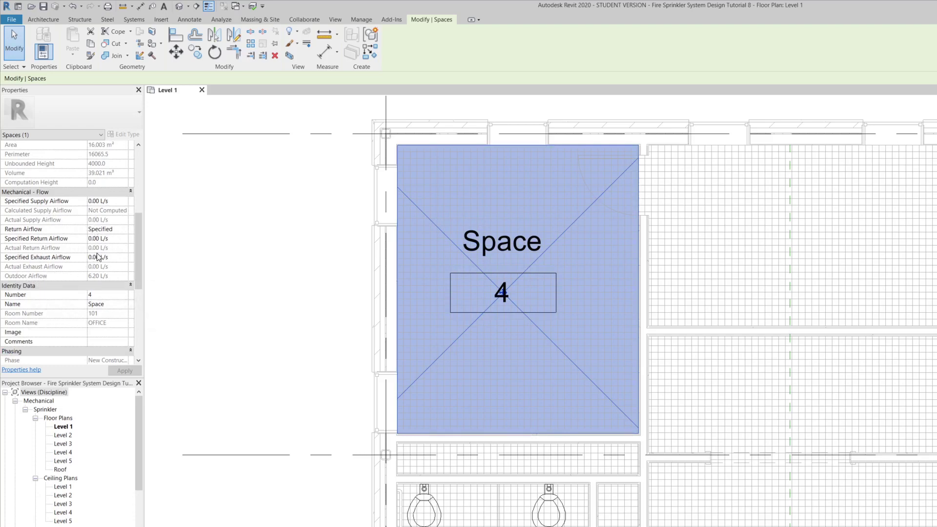
{"action": "scroll", "coordinate": [99, 258], "scroll_direction": "down", "scroll_amount": 1}
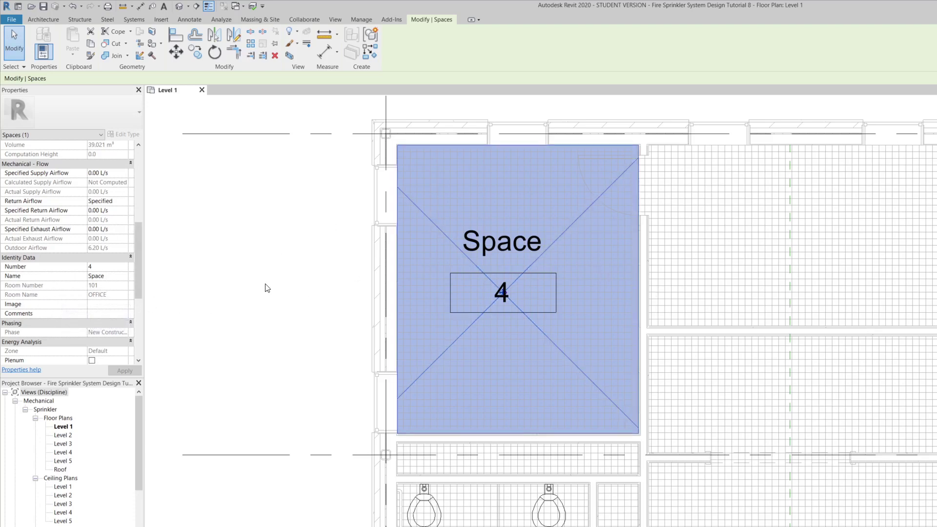
{"action": "scroll", "coordinate": [270, 286], "scroll_direction": "down", "scroll_amount": 2}
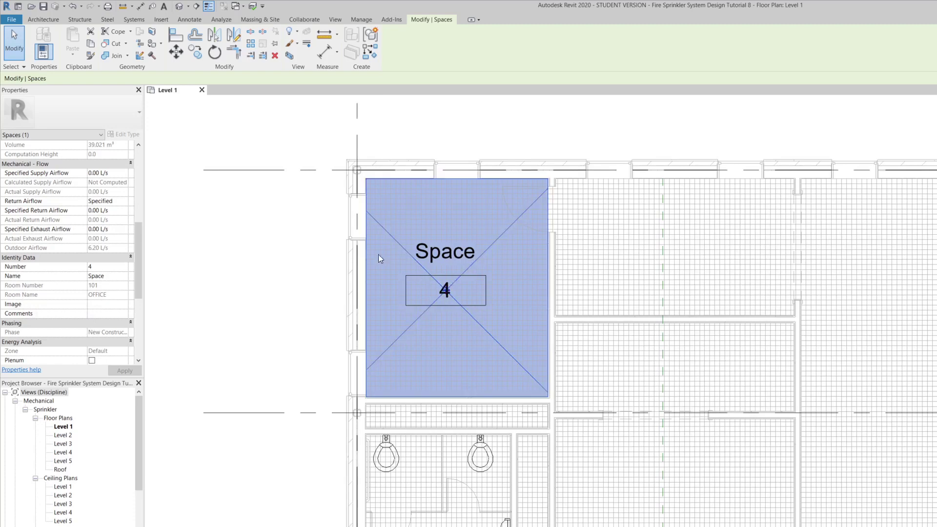
{"action": "scroll", "coordinate": [327, 266], "scroll_direction": "down", "scroll_amount": 5}
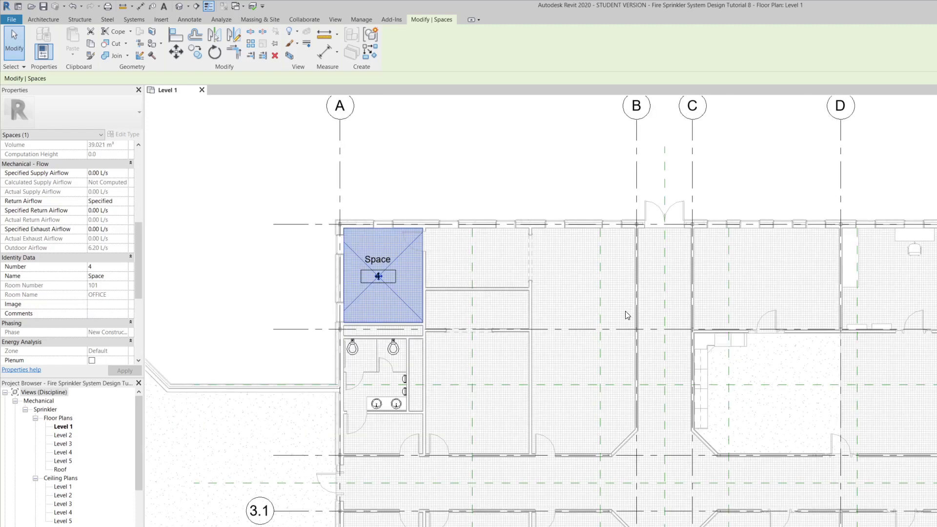
{"action": "scroll", "coordinate": [425, 230], "scroll_direction": "down", "scroll_amount": 1}
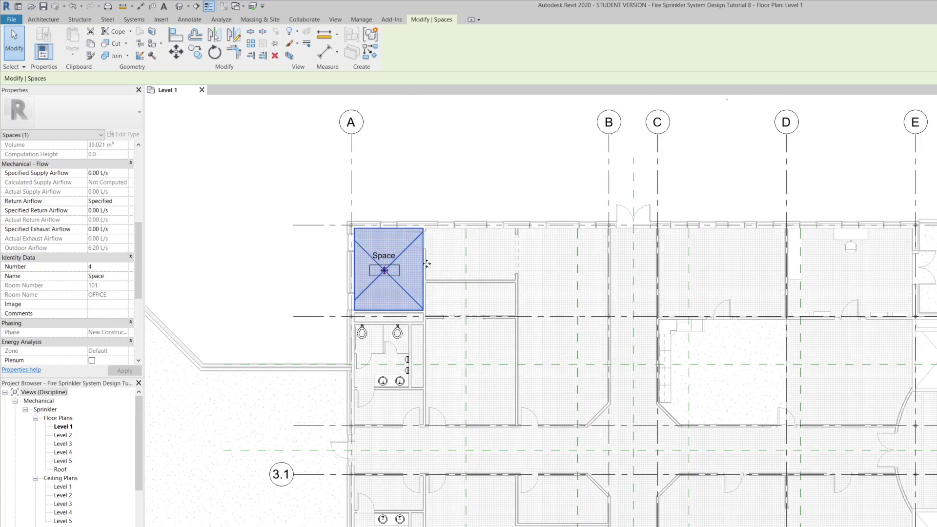
{"action": "scroll", "coordinate": [370, 277], "scroll_direction": "up", "scroll_amount": 2}
{"action": "scroll", "coordinate": [370, 278], "scroll_direction": "up", "scroll_amount": 4}
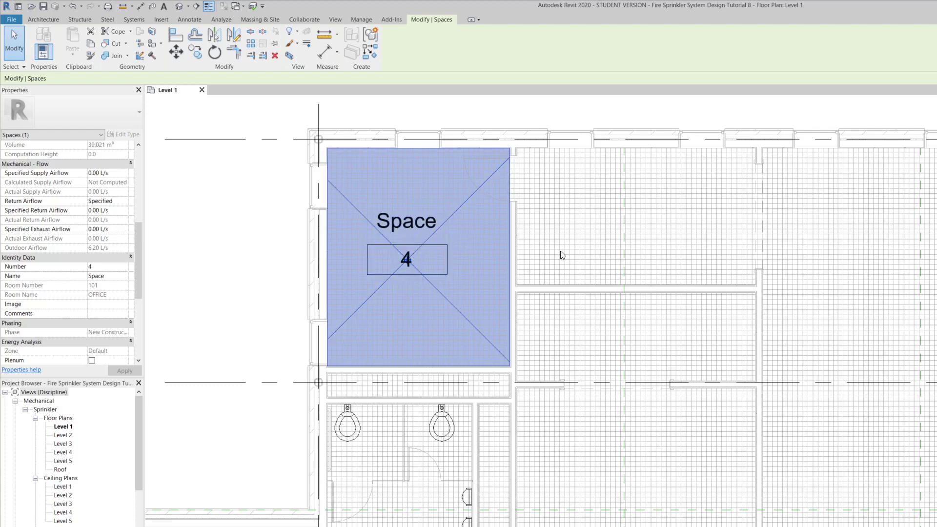
Open the M_Space Tag family of the corner room's space tag for editing.
{"action": "left_click", "coordinate": [560, 251]}
{"action": "left_click", "coordinate": [413, 230]}
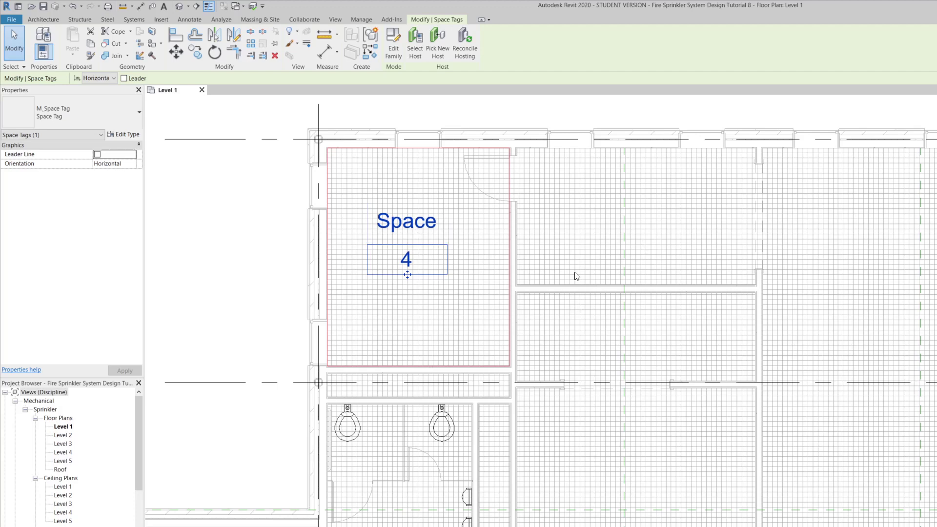
{"action": "scroll", "coordinate": [347, 234], "scroll_direction": "down", "scroll_amount": 2}
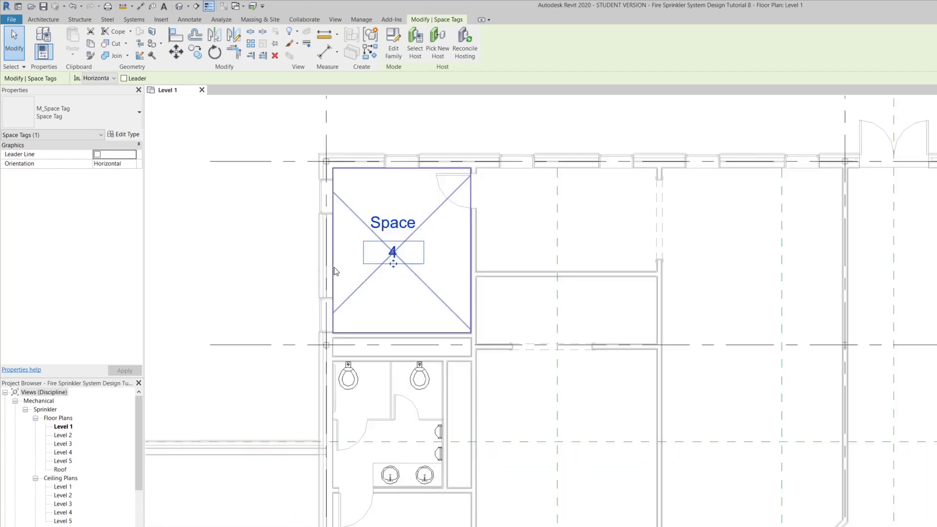
{"action": "scroll", "coordinate": [351, 244], "scroll_direction": "down", "scroll_amount": 1}
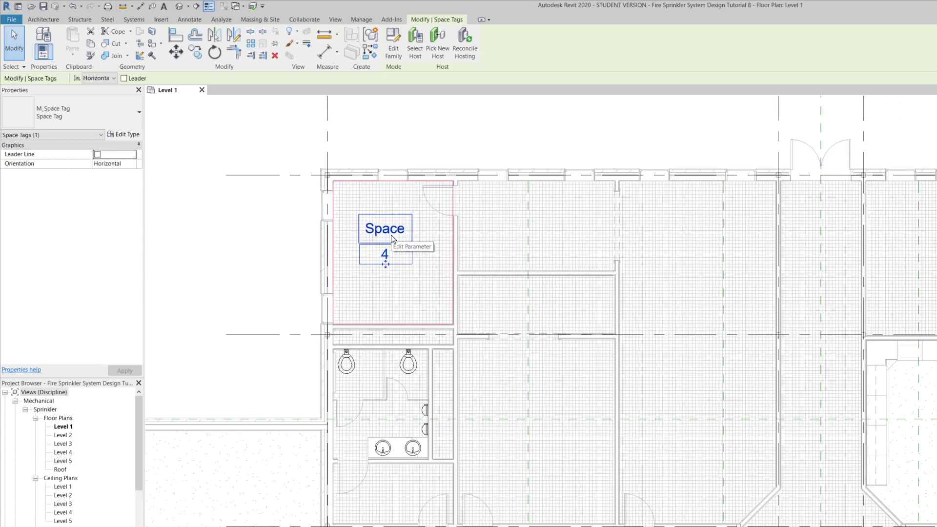
{"action": "left_click", "coordinate": [391, 236]}
{"action": "left_click", "coordinate": [410, 258]}
{"action": "left_click", "coordinate": [381, 231]}
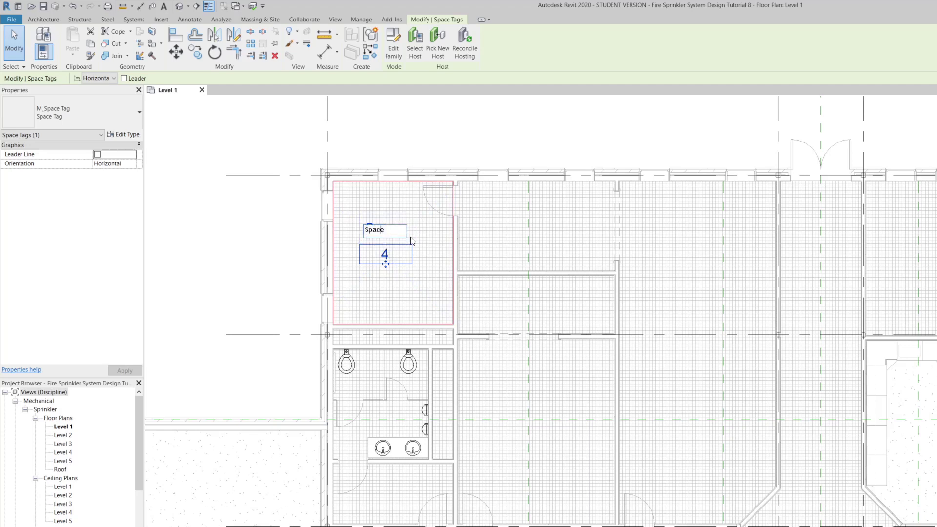
{"action": "left_click", "coordinate": [411, 241]}
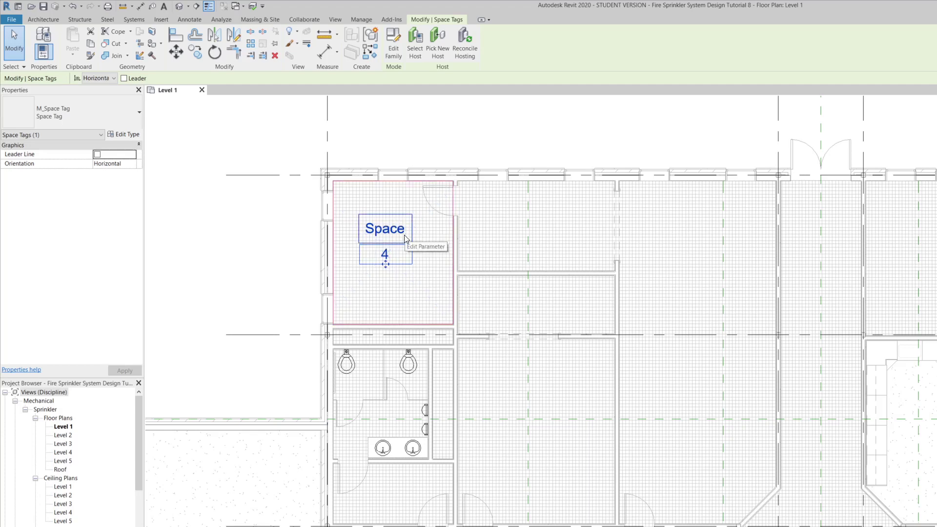
{"action": "left_click", "coordinate": [403, 236]}
{"action": "left_click", "coordinate": [407, 242]}
{"action": "left_click", "coordinate": [407, 242]}
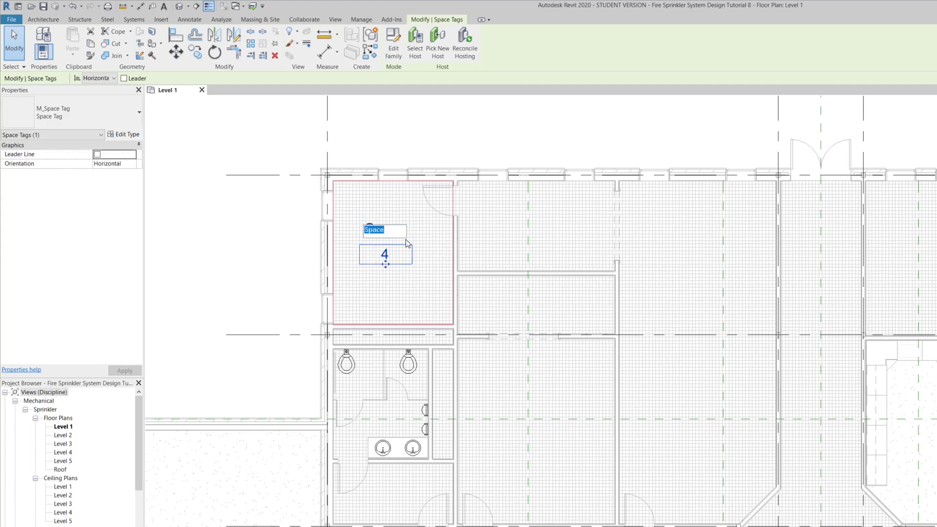
{"action": "left_click", "coordinate": [408, 249]}
{"action": "double_click", "coordinate": [408, 249]}
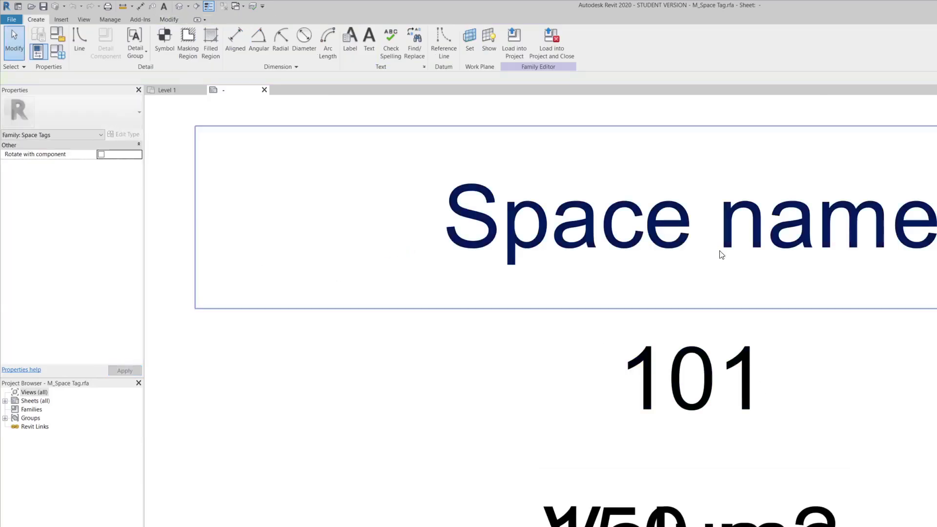
Replace the Name parameter with Room Name in the space tag's upper label.
{"action": "scroll", "coordinate": [464, 246], "scroll_direction": "down", "scroll_amount": 3}
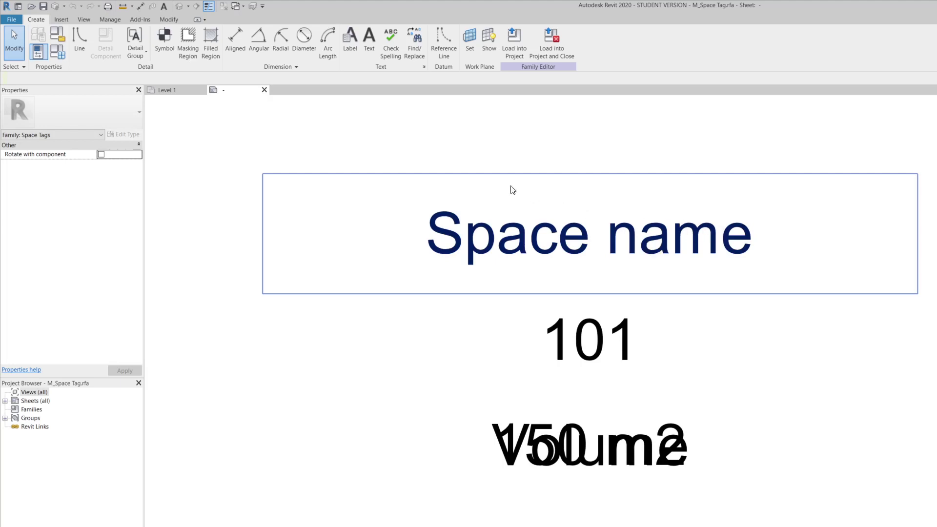
{"action": "left_click", "coordinate": [481, 213]}
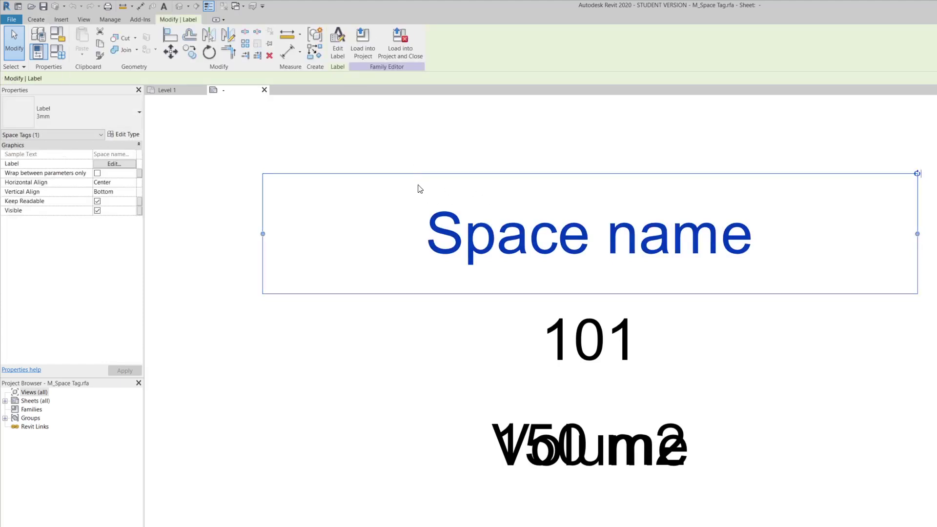
{"action": "left_click", "coordinate": [338, 49]}
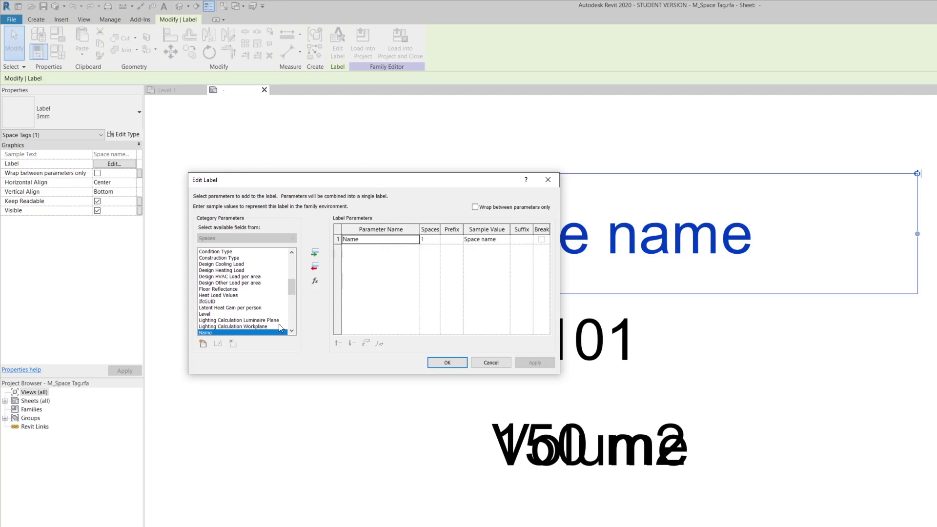
{"action": "left_click", "coordinate": [315, 266]}
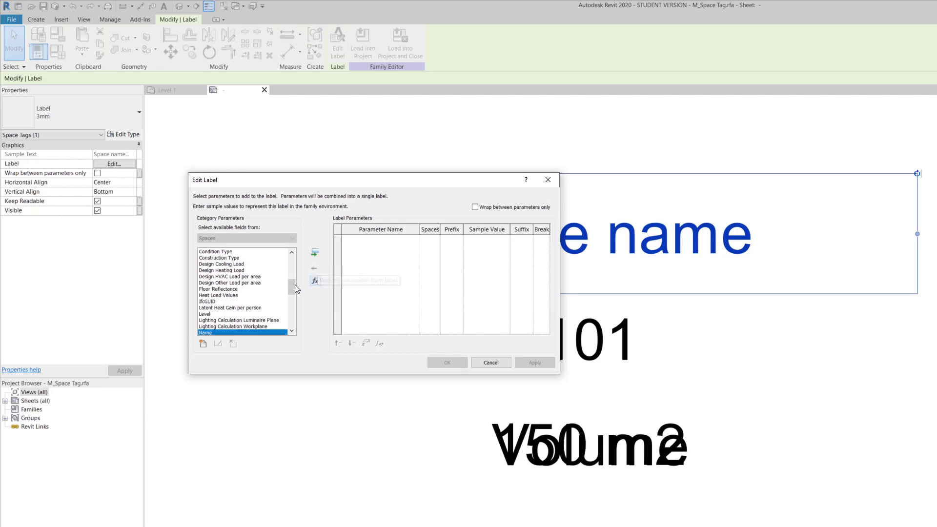
{"action": "left_click_drag", "start_coordinate": [291, 285], "coordinate": [286, 304]}
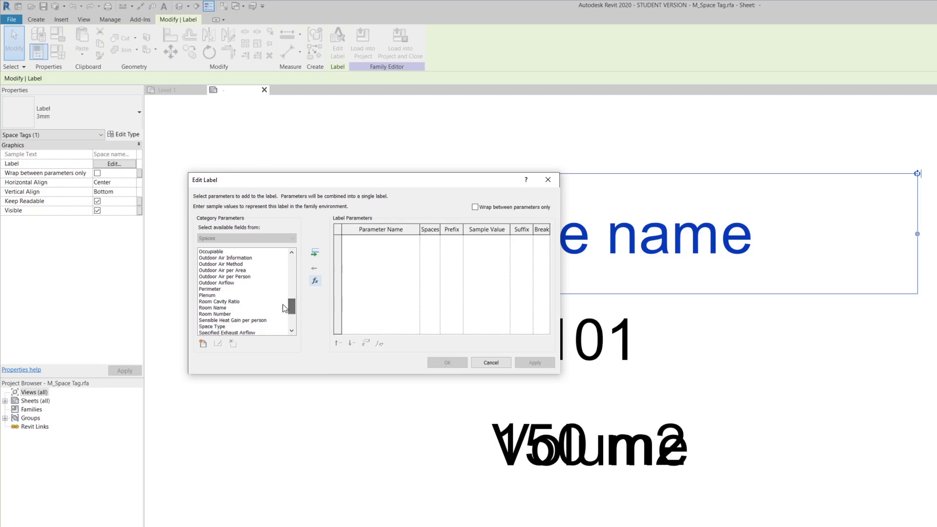
{"action": "left_click", "coordinate": [205, 309]}
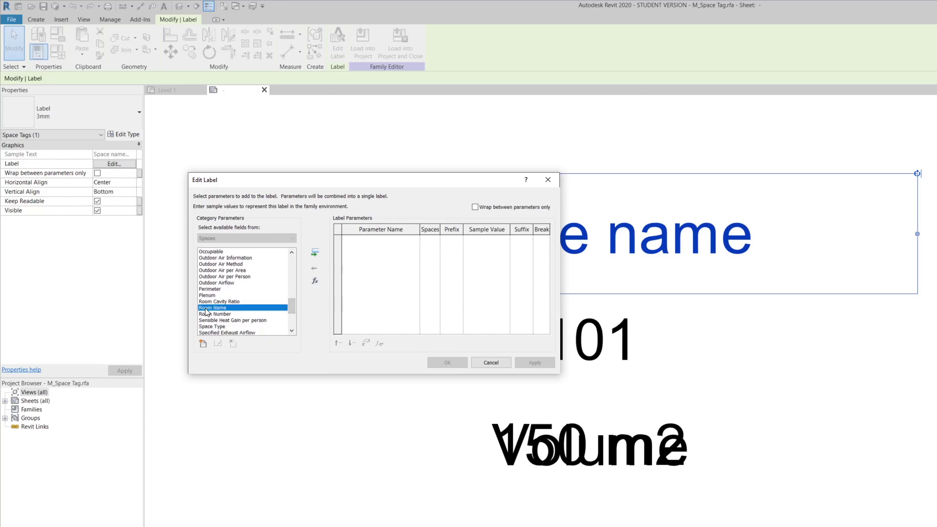
{"action": "left_click", "coordinate": [316, 253]}
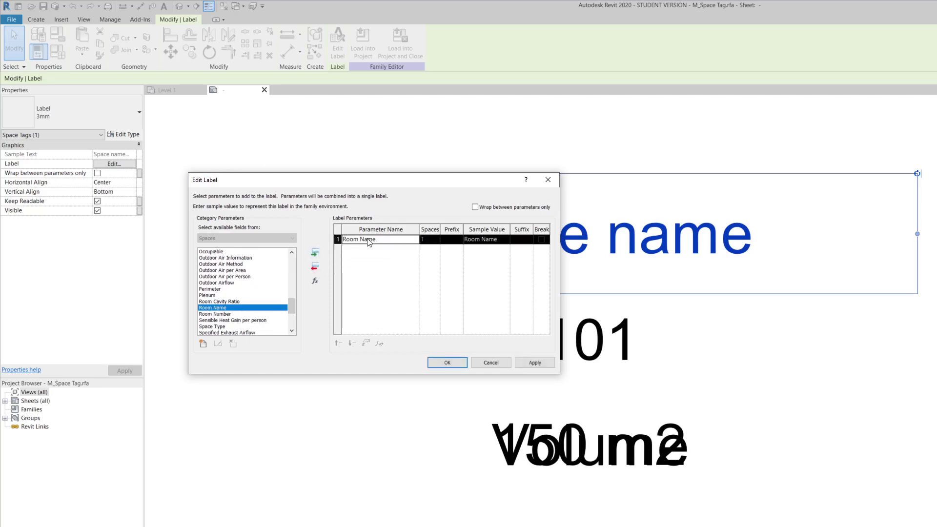
{"action": "left_click", "coordinate": [537, 363]}
{"action": "left_click", "coordinate": [452, 364]}
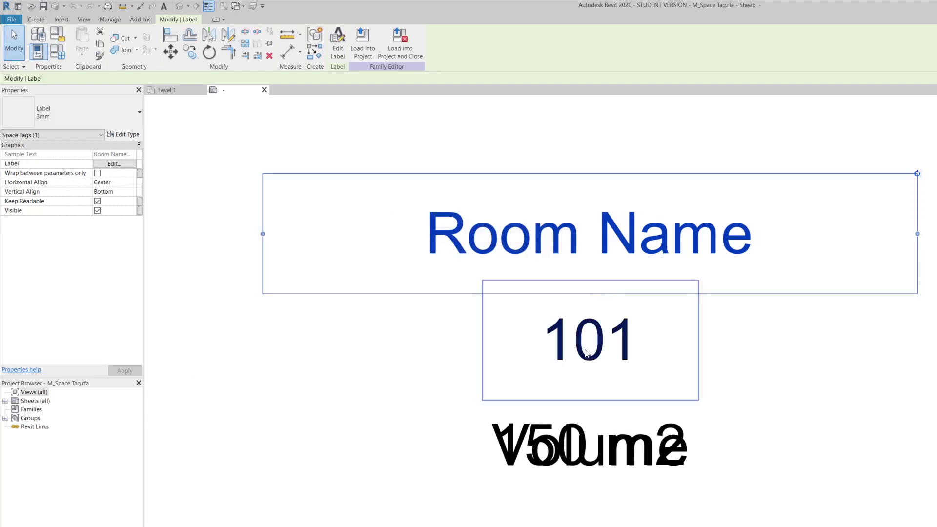
Replace the Number parameter with Room Number in the space tag's 101 label.
{"action": "left_click", "coordinate": [558, 360]}
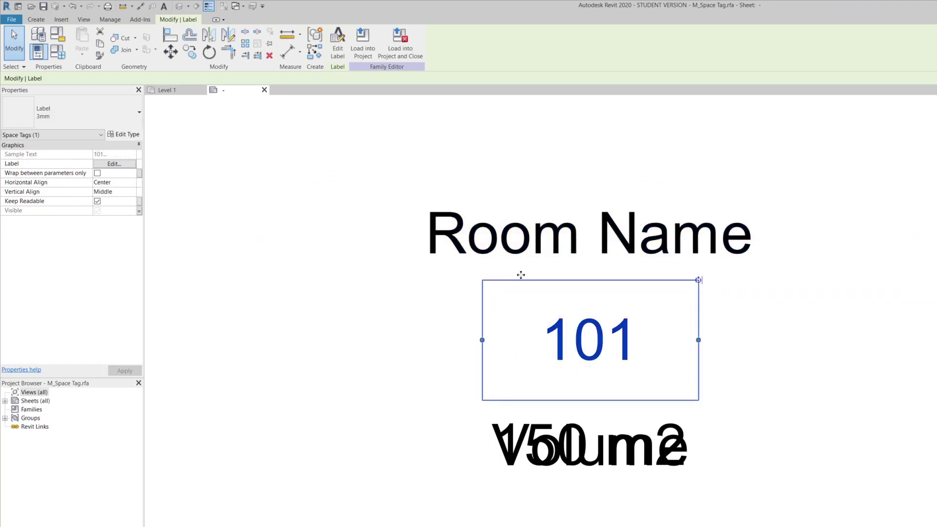
{"action": "left_click", "coordinate": [341, 43]}
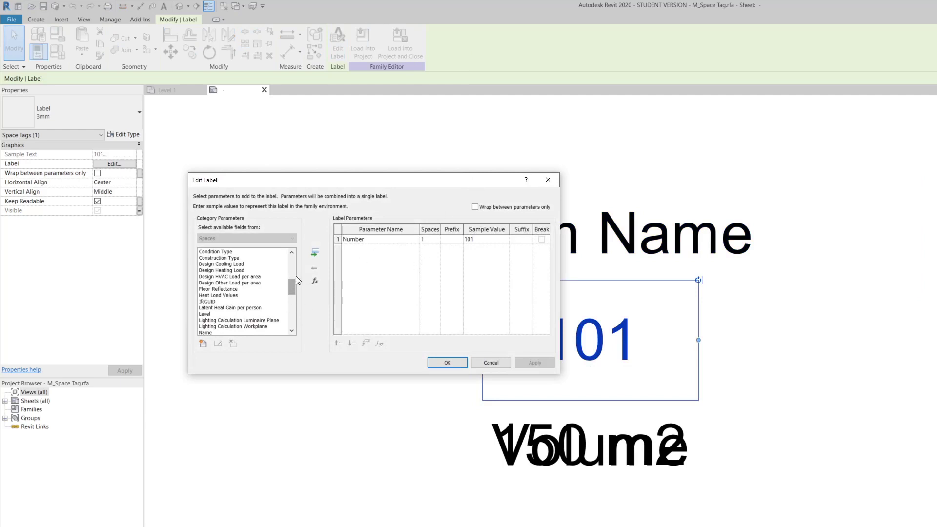
{"action": "left_click", "coordinate": [354, 240]}
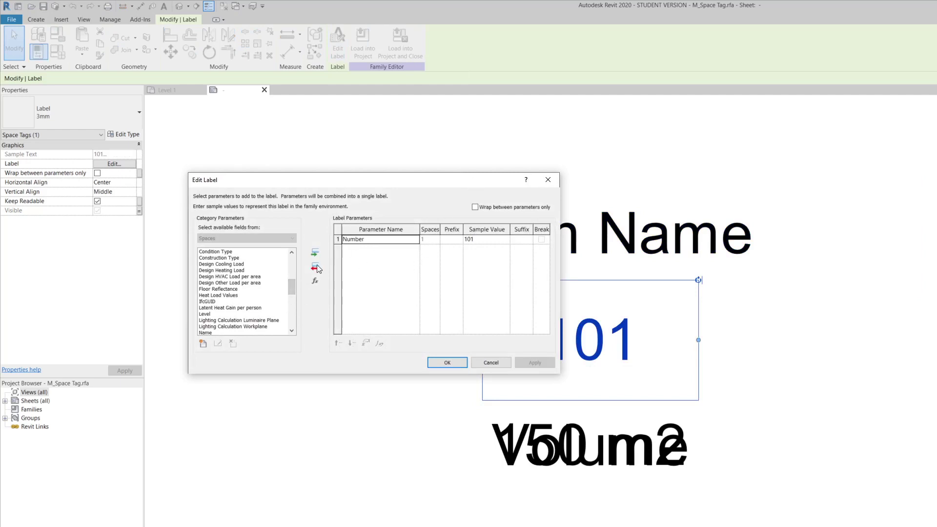
{"action": "left_click", "coordinate": [315, 269]}
{"action": "left_click_drag", "start_coordinate": [291, 282], "coordinate": [288, 308]}
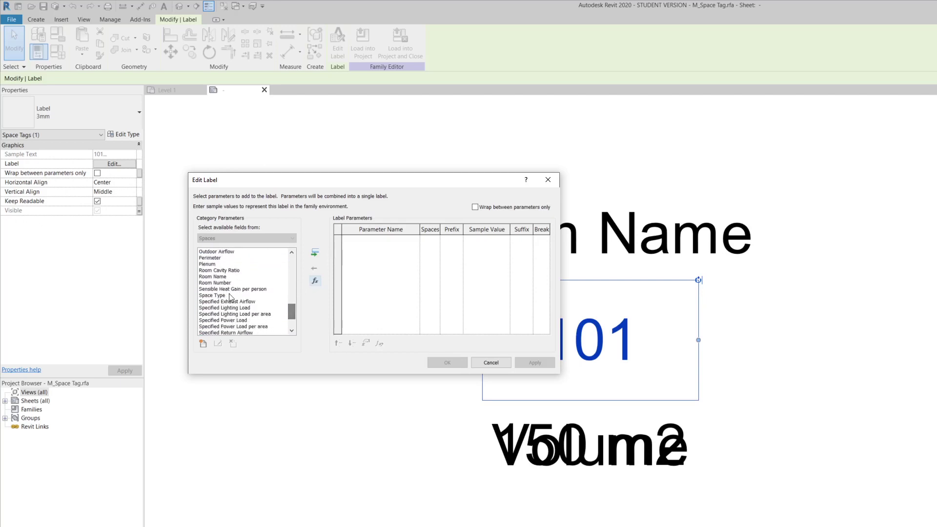
{"action": "left_click", "coordinate": [215, 283]}
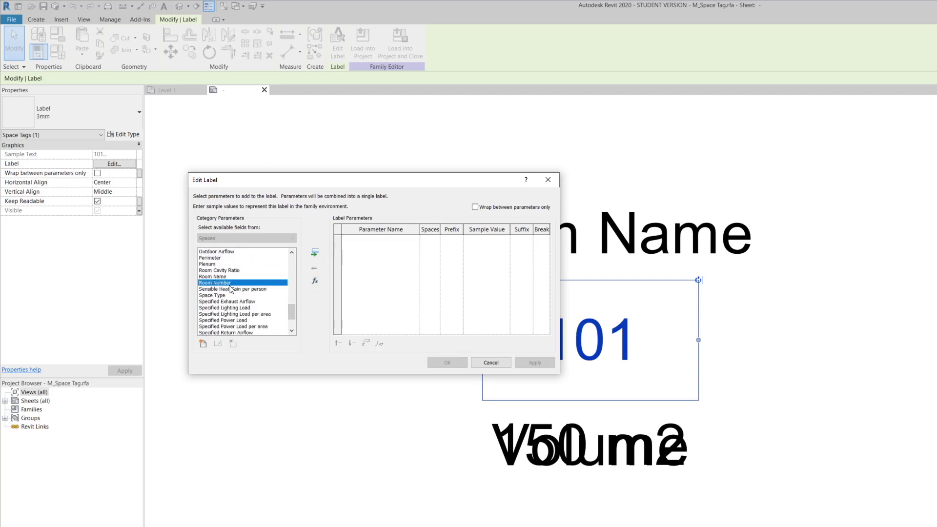
{"action": "left_click", "coordinate": [315, 253]}
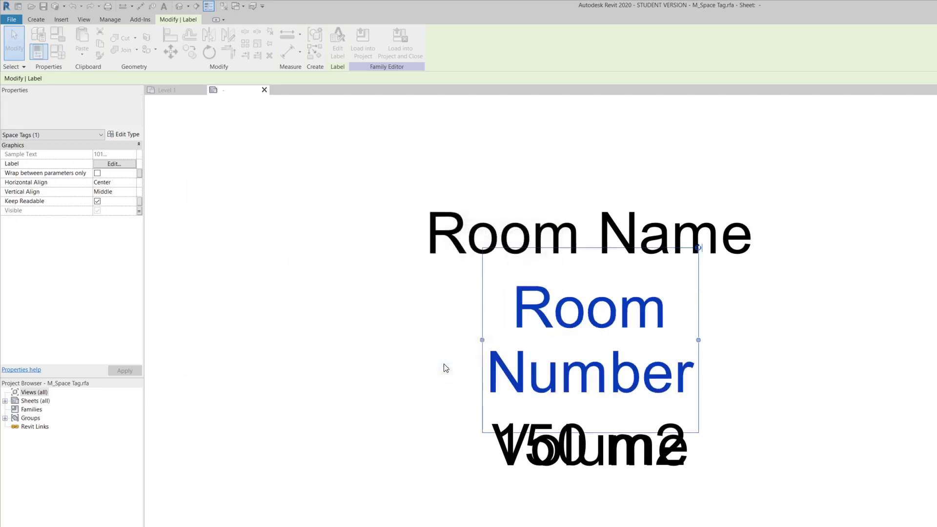
{"action": "left_click", "coordinate": [446, 363]}
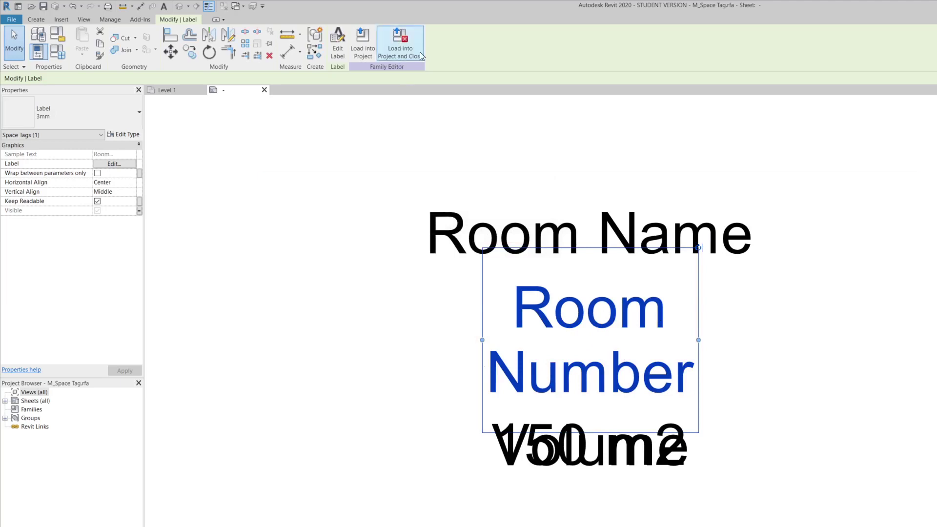
{"action": "left_click", "coordinate": [402, 52]}
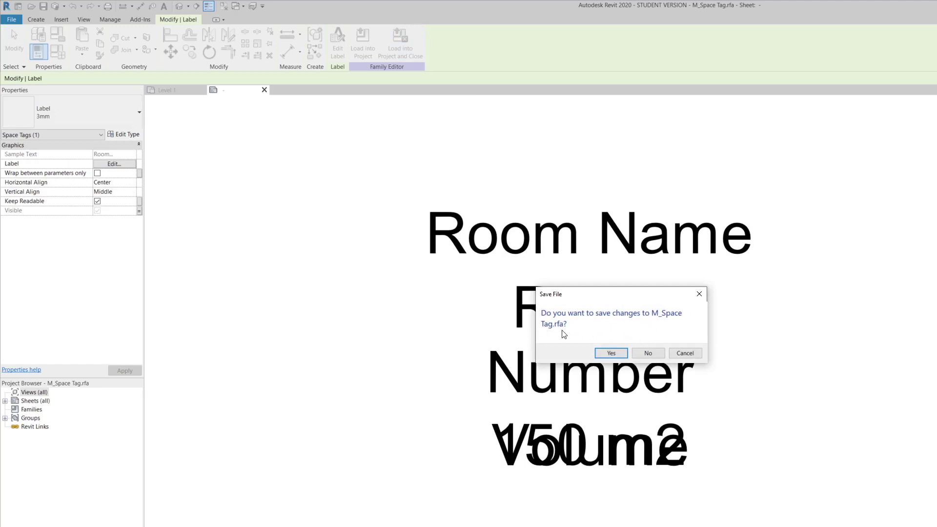
{"action": "left_click", "coordinate": [613, 354]}
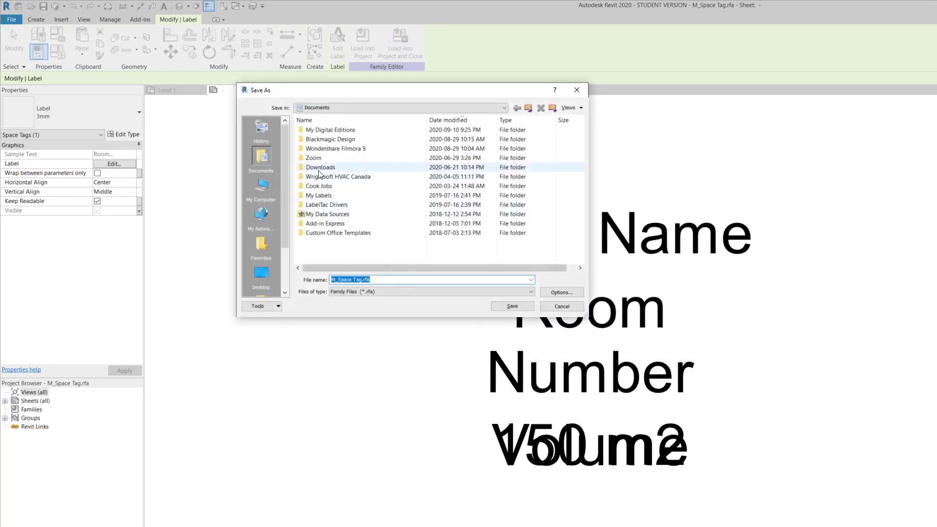
{"action": "left_click", "coordinate": [562, 306]}
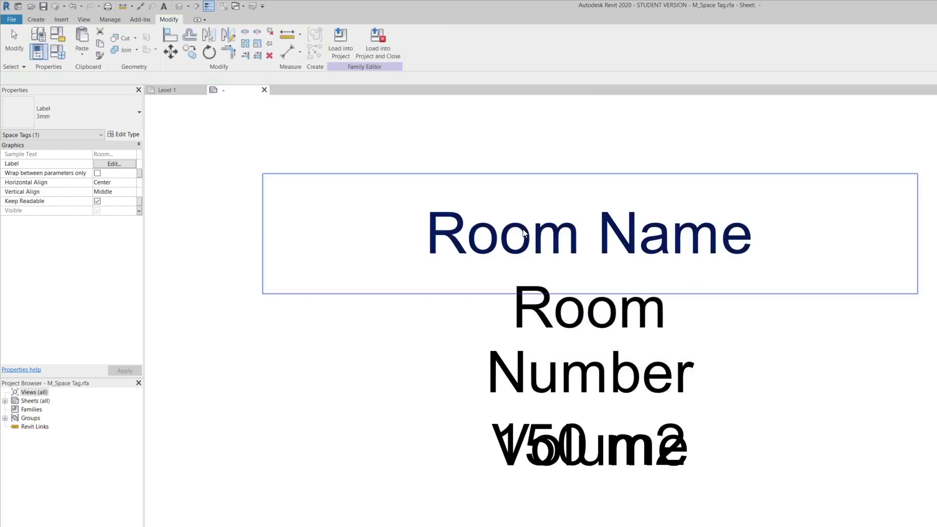
Load the edited space tag family into the project, overwriting the existing version without its parameter values.
{"action": "left_click", "coordinate": [340, 44]}
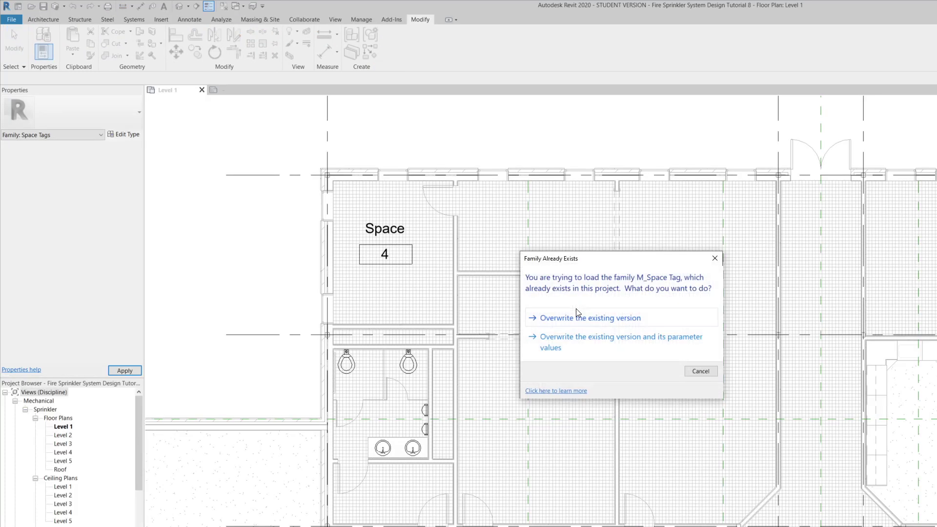
{"action": "left_click", "coordinate": [602, 317]}
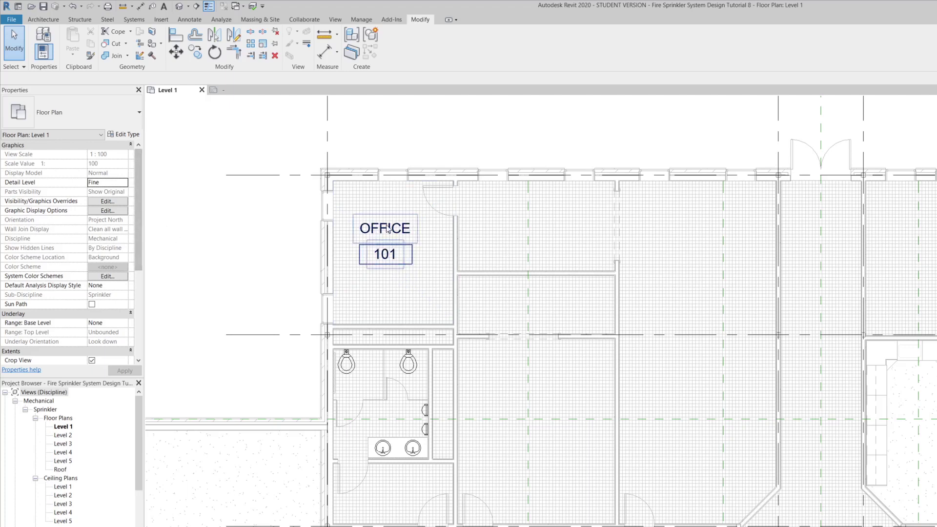
Compare the corner office space's number and name with its room number and room name in the identity data.
{"action": "left_click", "coordinate": [342, 209]}
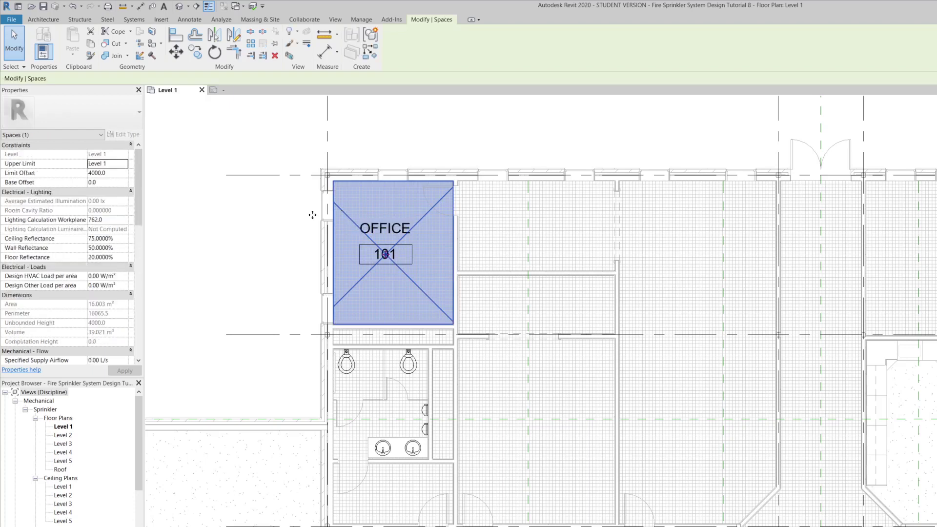
{"action": "left_click_drag", "start_coordinate": [142, 200], "coordinate": [125, 306]}
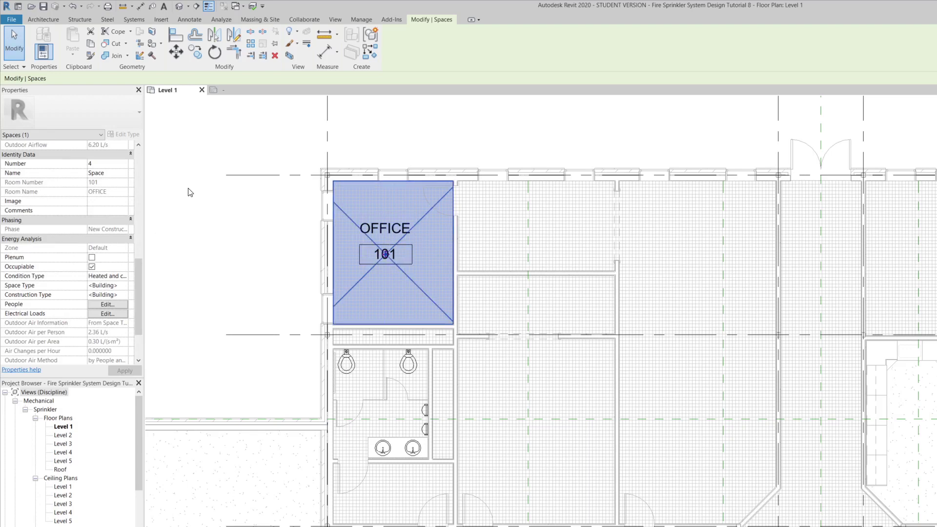
{"action": "scroll", "coordinate": [75, 210], "scroll_direction": "up", "scroll_amount": 3}
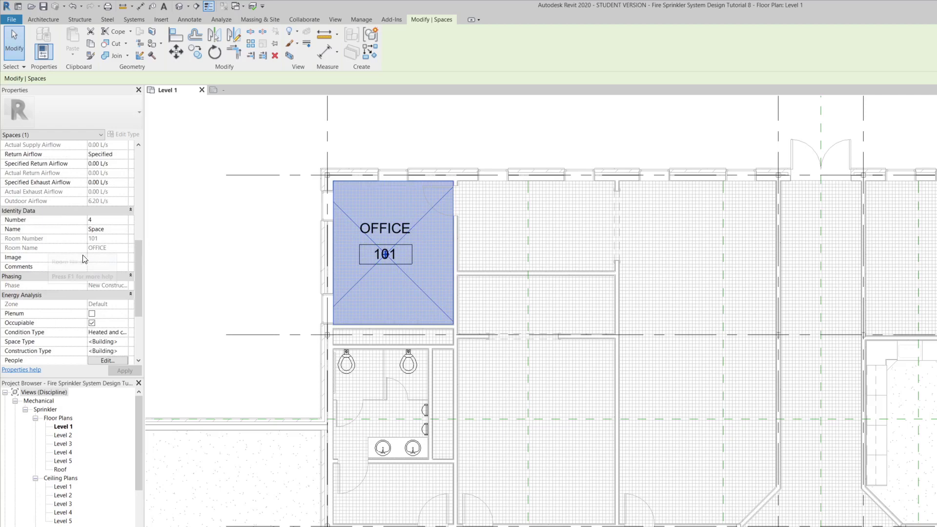
{"action": "scroll", "coordinate": [544, 222], "scroll_direction": "up", "scroll_amount": 1}
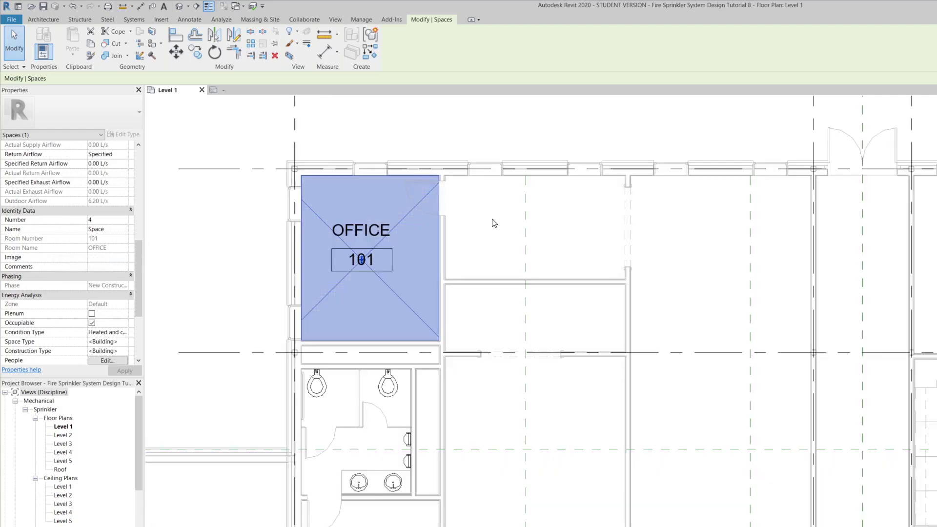
{"action": "scroll", "coordinate": [452, 199], "scroll_direction": "down", "scroll_amount": 4}
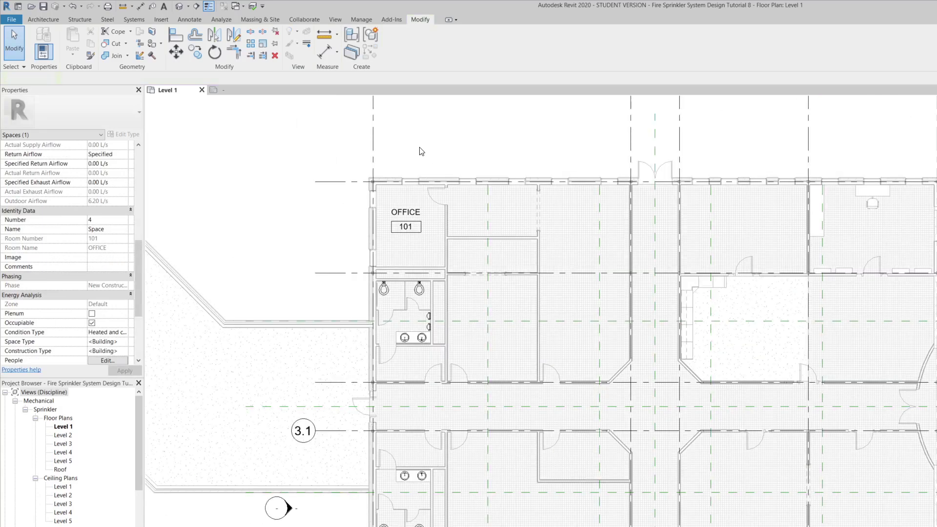
{"action": "key", "text": "Escape"}
Place tagged spaces automatically in all remaining enclosed areas of Level 1, with upper limit Level 1 and offset 4000.0.
{"action": "scroll", "coordinate": [421, 212], "scroll_direction": "down", "scroll_amount": 2}
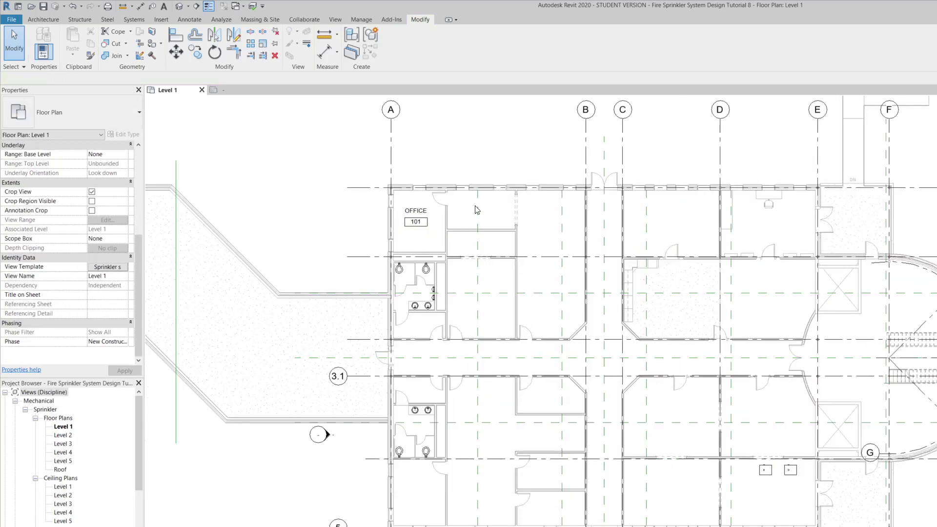
{"action": "scroll", "coordinate": [477, 210], "scroll_direction": "up", "scroll_amount": 2}
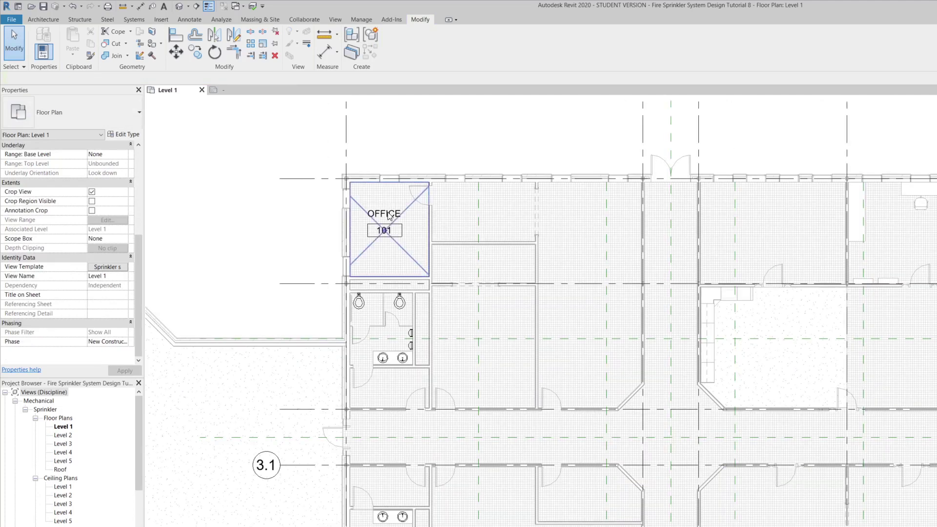
{"action": "left_click", "coordinate": [221, 18]}
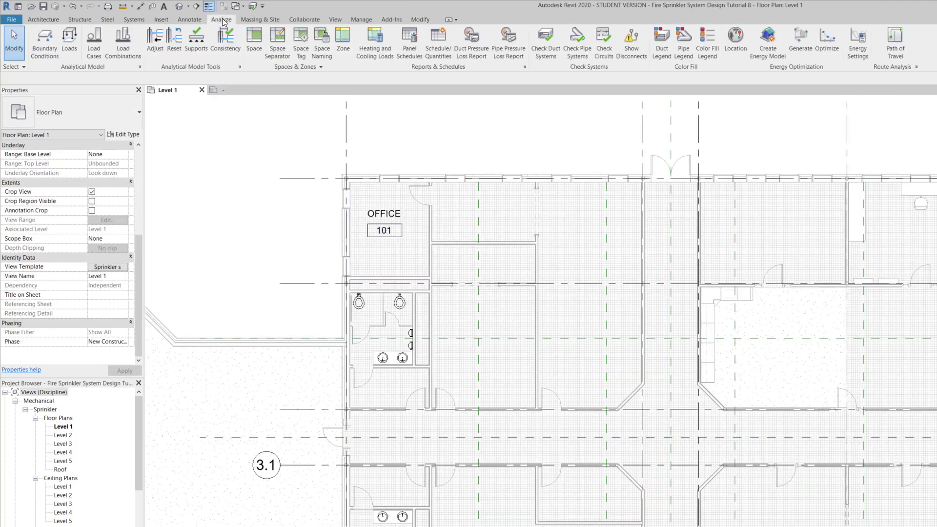
{"action": "scroll", "coordinate": [181, 197], "scroll_direction": "down", "scroll_amount": 1}
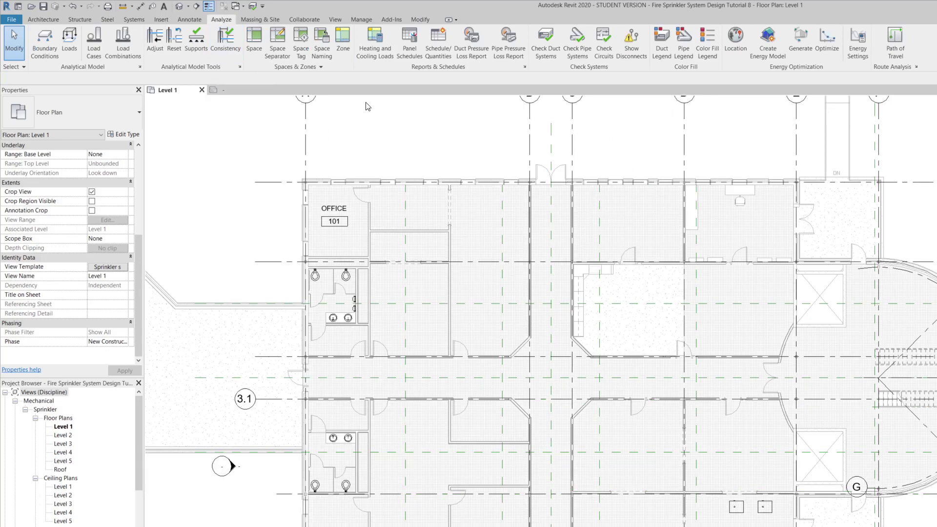
{"action": "left_click", "coordinate": [254, 40]}
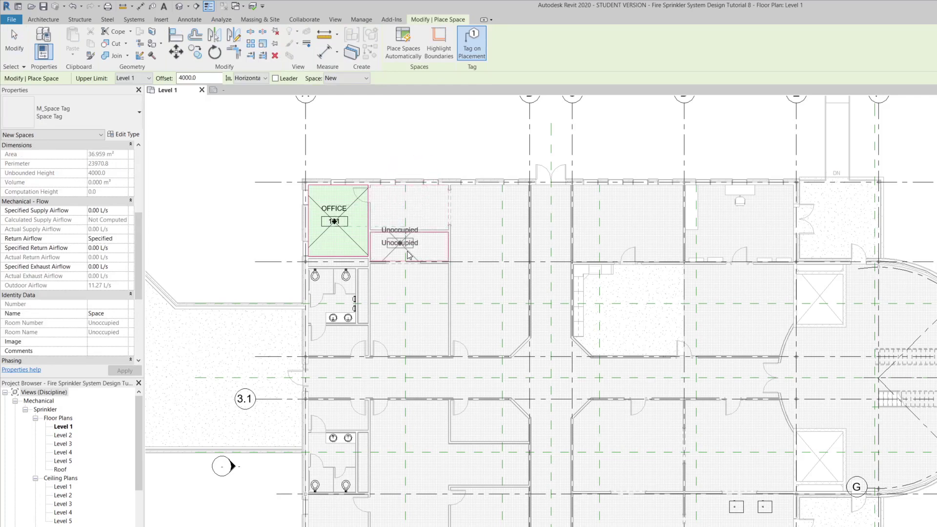
{"action": "left_click", "coordinate": [401, 52]}
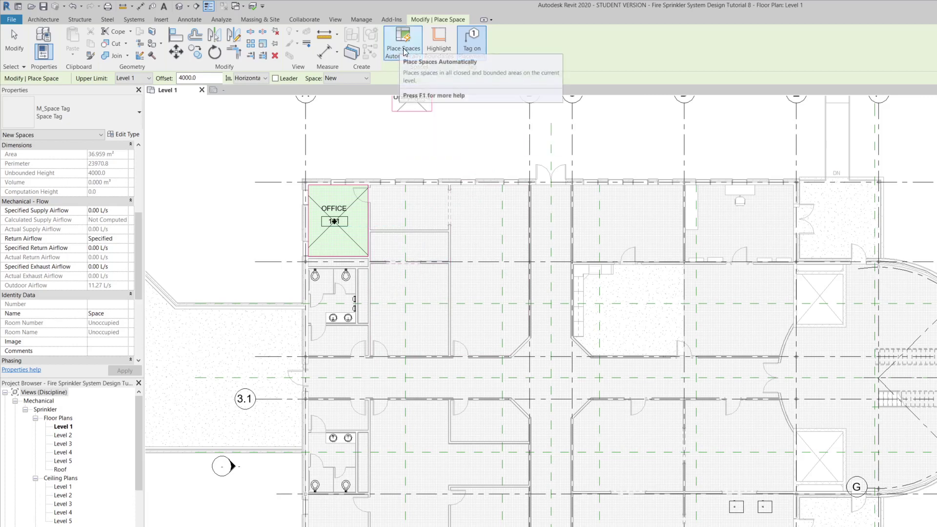
{"action": "left_click", "coordinate": [407, 51]}
{"action": "left_click", "coordinate": [407, 51]}
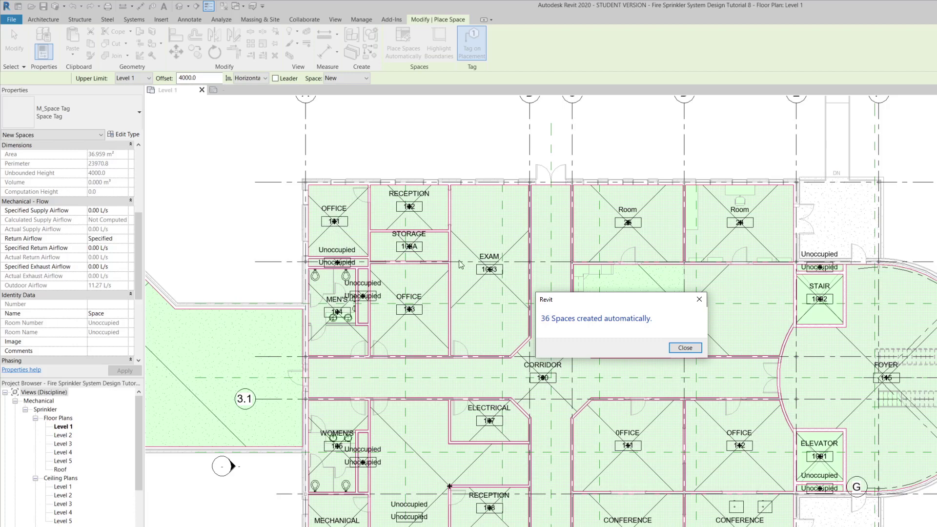
{"action": "left_click", "coordinate": [685, 348]}
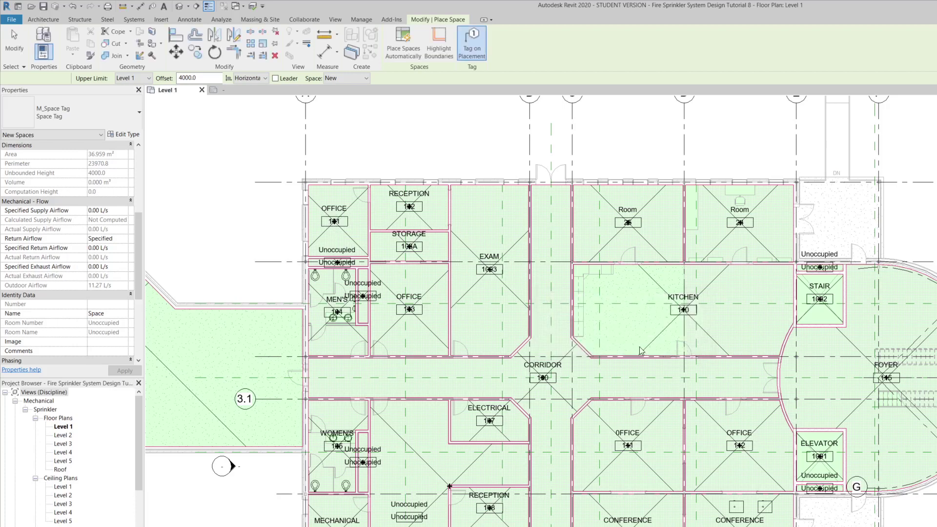
{"action": "key", "text": "Escape"}
{"action": "key", "text": "Escape"}
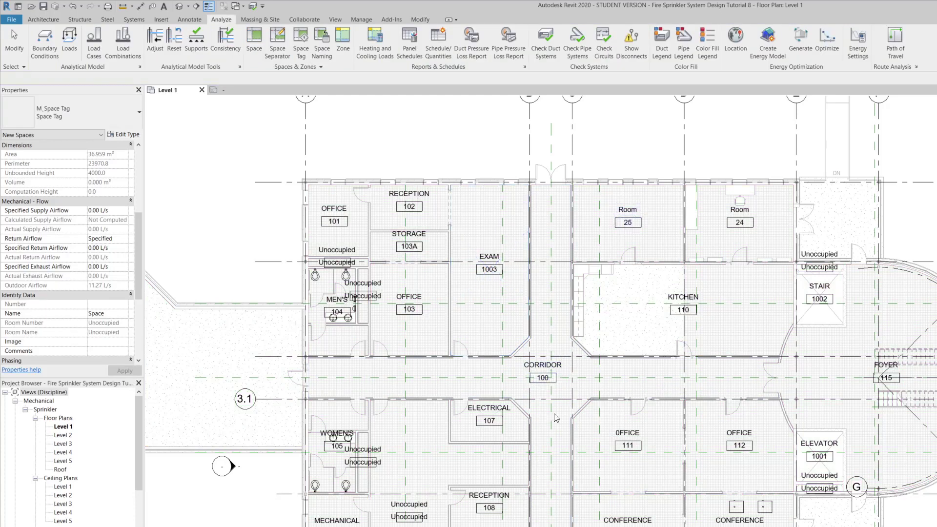
{"action": "key", "text": "Escape"}
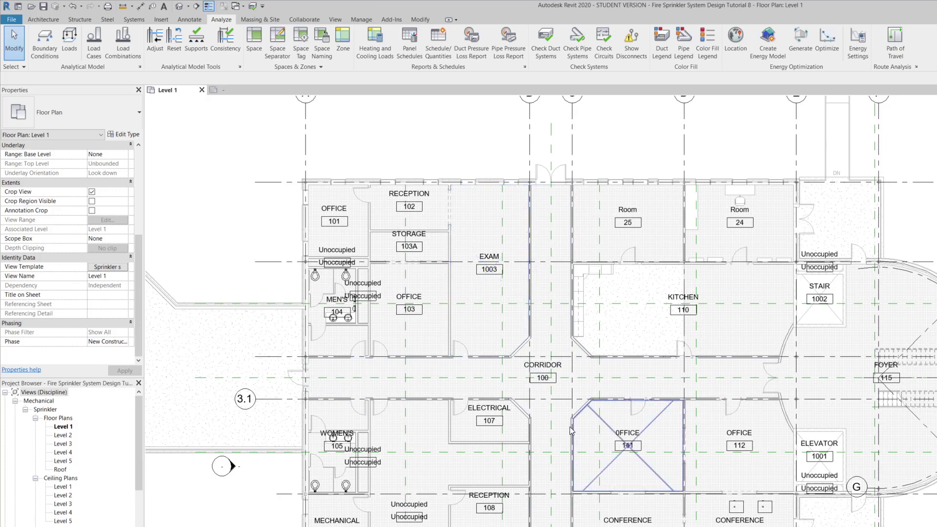
Check the room number and room name of the corridor space and the narrow shaft space beside the women's restroom.
{"action": "left_click", "coordinate": [562, 397]}
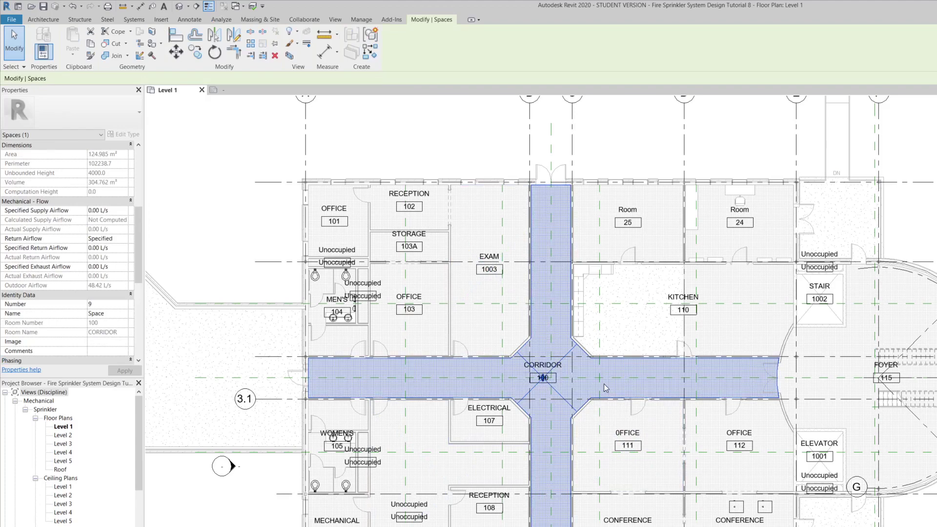
{"action": "key", "text": "Escape"}
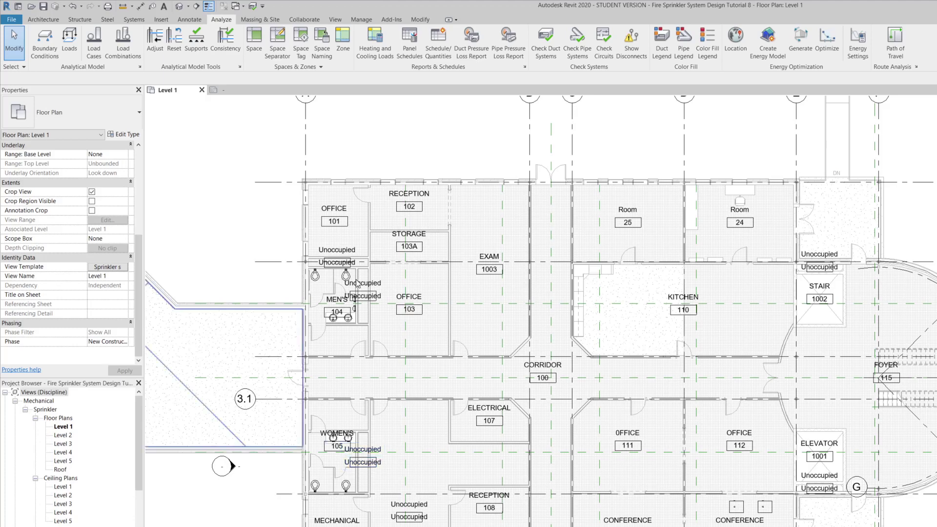
{"action": "scroll", "coordinate": [345, 474], "scroll_direction": "up", "scroll_amount": 2}
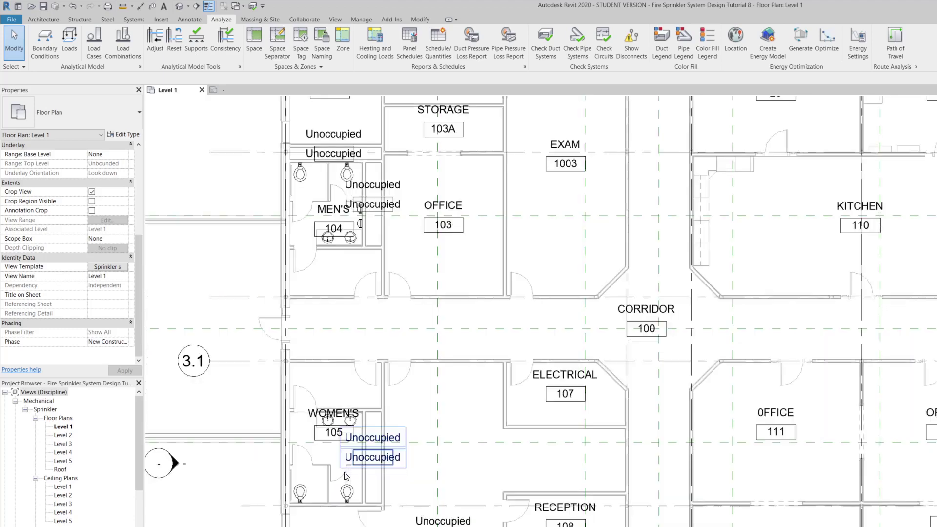
{"action": "scroll", "coordinate": [344, 476], "scroll_direction": "up", "scroll_amount": 4}
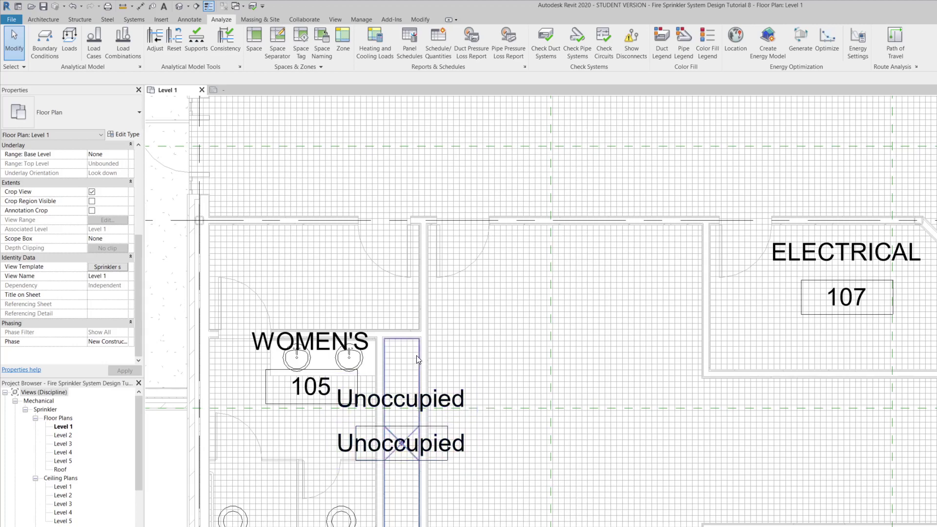
{"action": "left_click", "coordinate": [418, 359]}
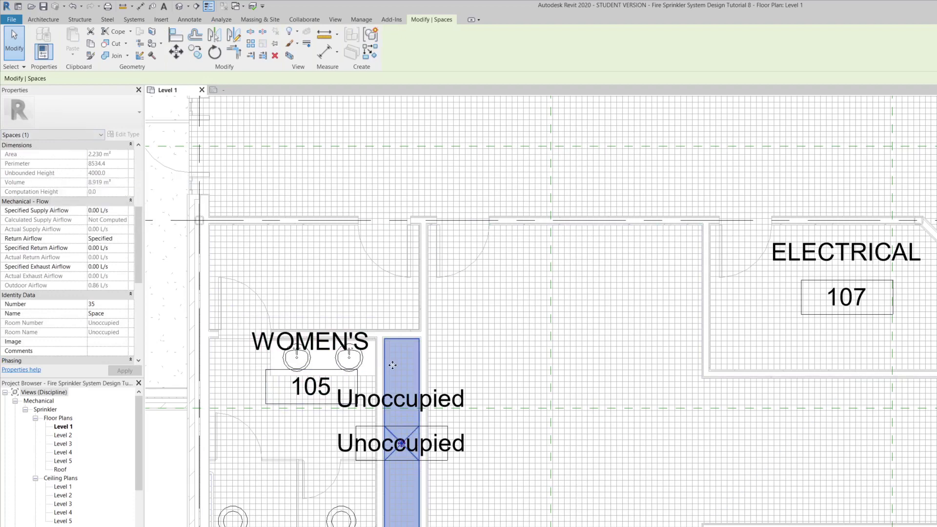
Delete the Unoccupied space tag from the narrow shaft beside WOMEN'S 105.
{"action": "left_click", "coordinate": [410, 388]}
{"action": "right_click", "coordinate": [411, 389]}
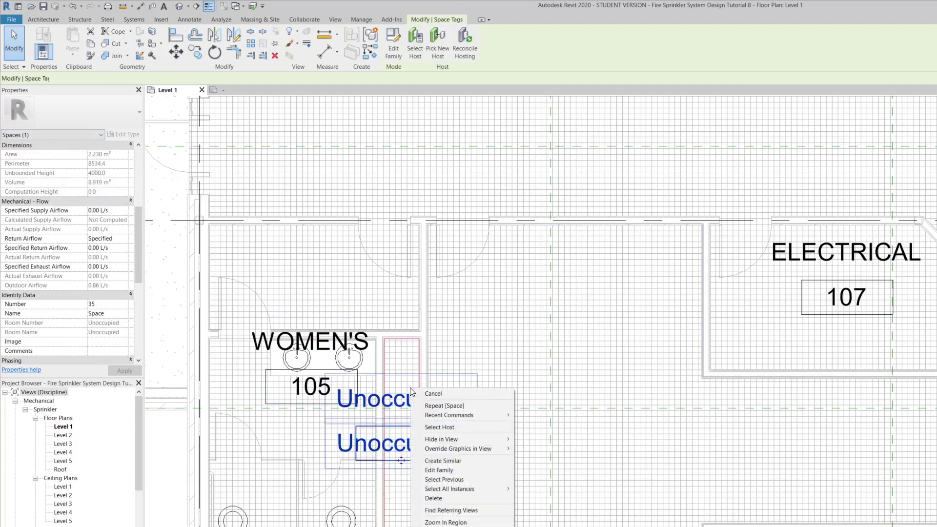
{"action": "left_click", "coordinate": [433, 498]}
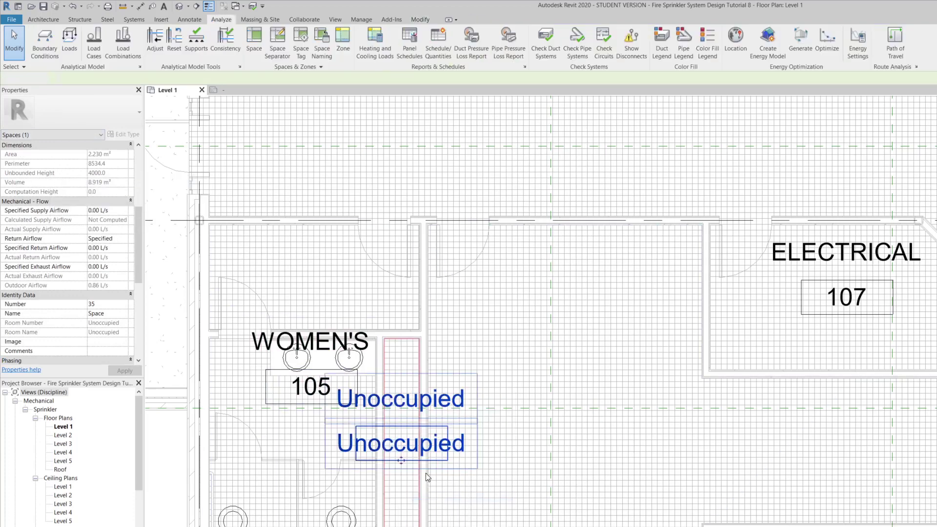
{"action": "key", "text": "Delete"}
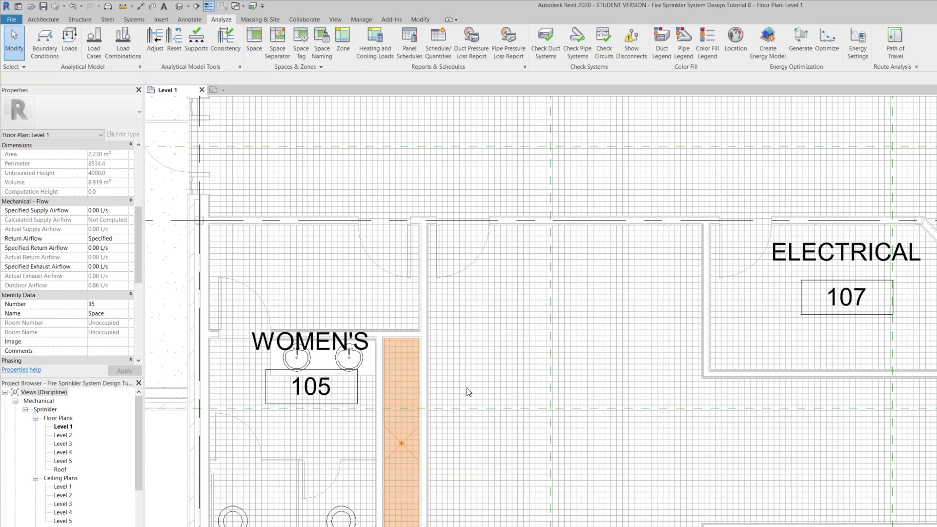
{"action": "left_click", "coordinate": [468, 392]}
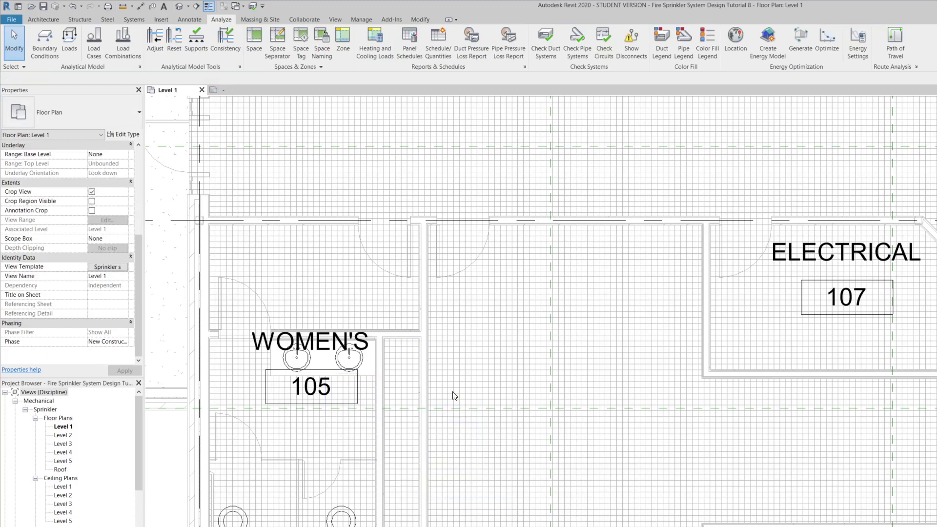
Delete the untagged space in the narrow shaft beside WOMEN'S 105.
{"action": "scroll", "coordinate": [376, 416], "scroll_direction": "down", "scroll_amount": 2}
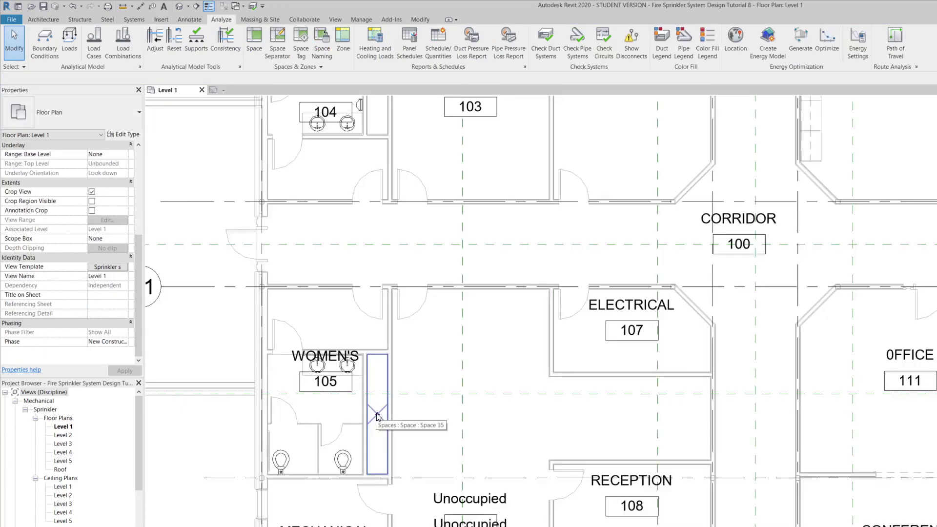
{"action": "right_click", "coordinate": [376, 416]}
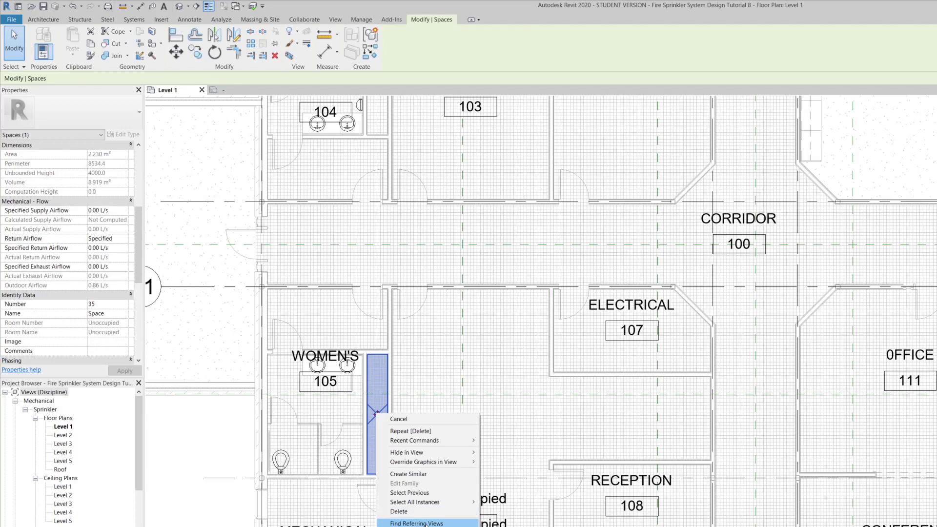
{"action": "left_click", "coordinate": [399, 511]}
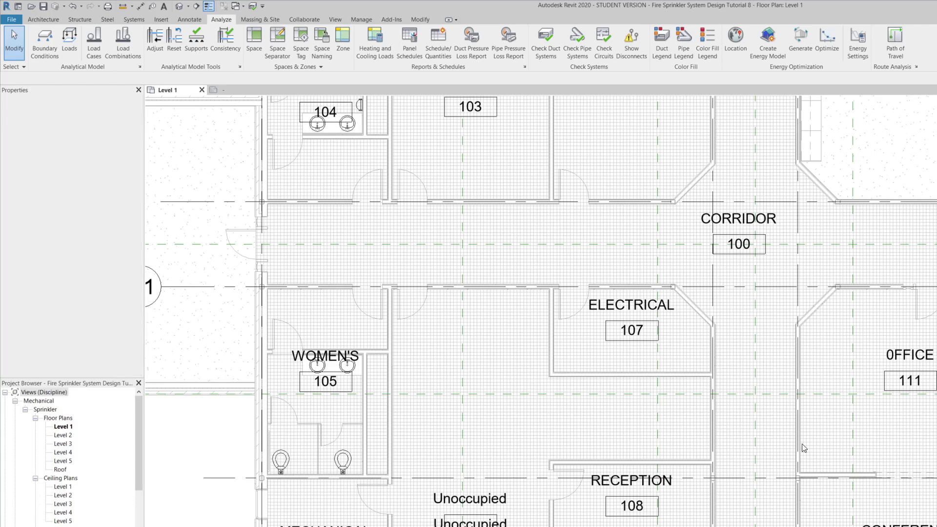
Compare the KITCHEN space's number and name with its room number and room name in the identity data.
{"action": "scroll", "coordinate": [347, 407], "scroll_direction": "down", "scroll_amount": 2}
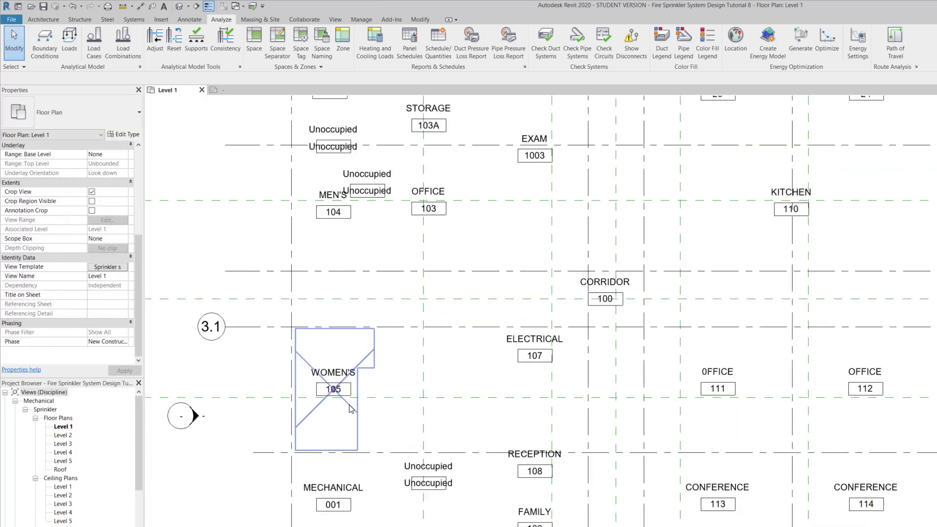
{"action": "scroll", "coordinate": [349, 409], "scroll_direction": "down", "scroll_amount": 1}
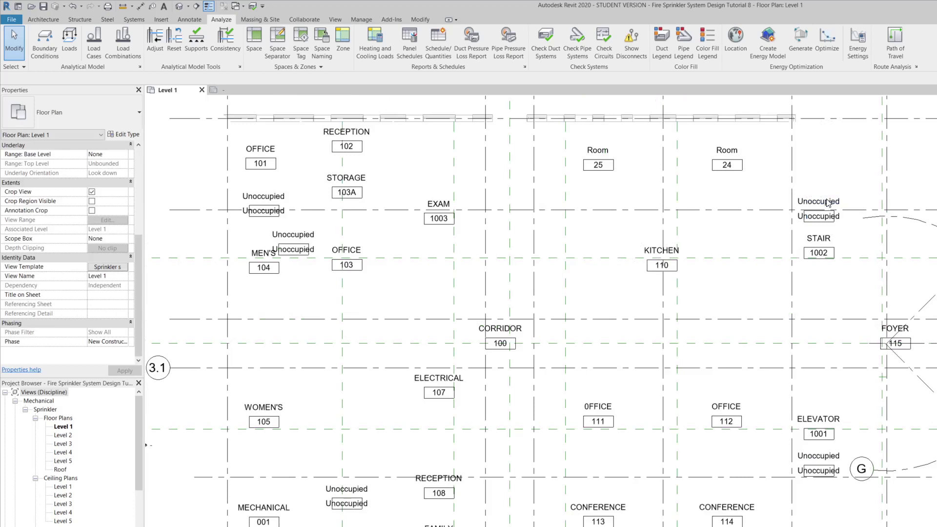
{"action": "scroll", "coordinate": [829, 203], "scroll_direction": "up", "scroll_amount": 5}
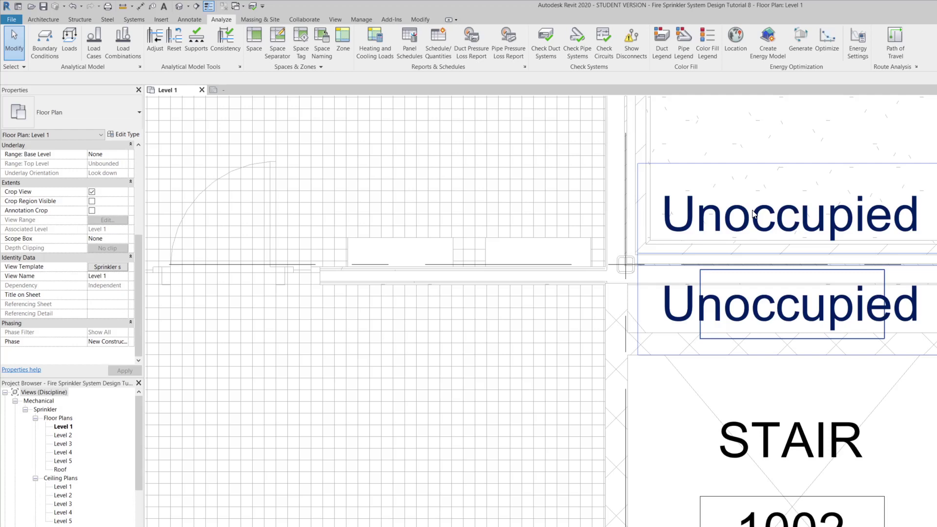
{"action": "scroll", "coordinate": [753, 213], "scroll_direction": "down", "scroll_amount": 5}
{"action": "left_click", "coordinate": [567, 343]}
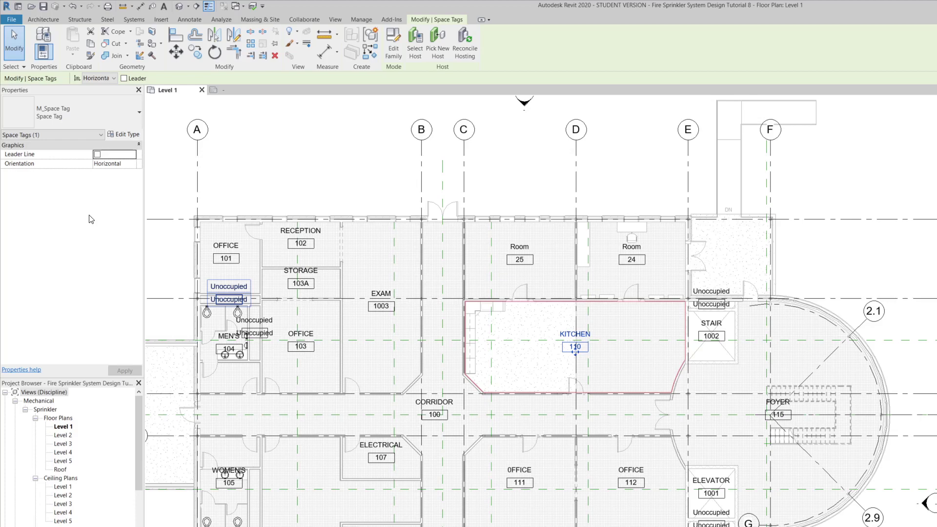
{"action": "left_click_drag", "start_coordinate": [138, 203], "coordinate": [133, 283]}
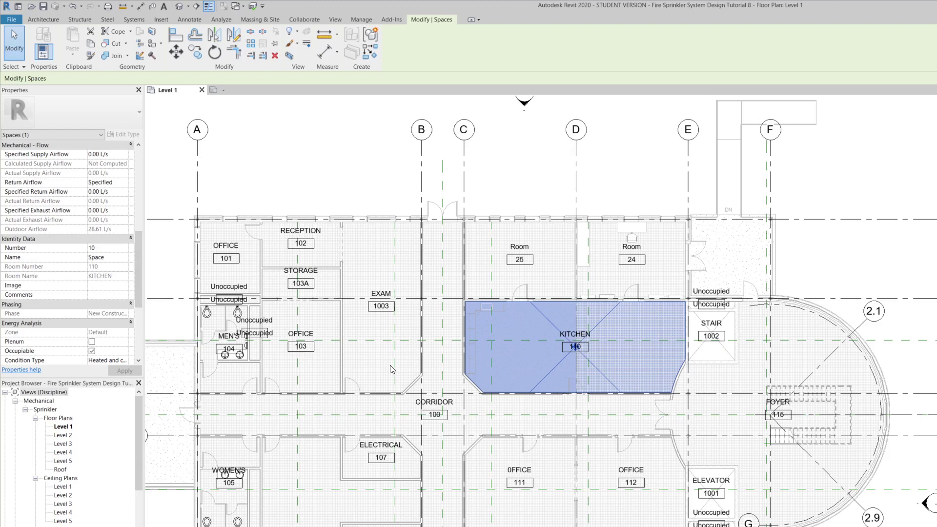
{"action": "scroll", "coordinate": [658, 350], "scroll_direction": "down", "scroll_amount": 2}
{"action": "left_click", "coordinate": [594, 240]}
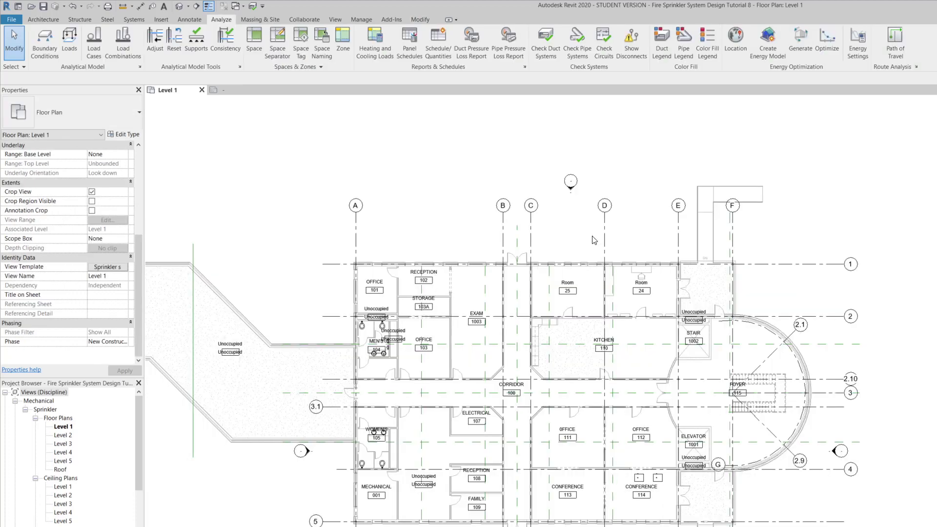
Open the System Browser from the Level 1 plan view.
{"action": "right_click", "coordinate": [807, 155]}
{"action": "mouse_move", "coordinate": [852, 267]}
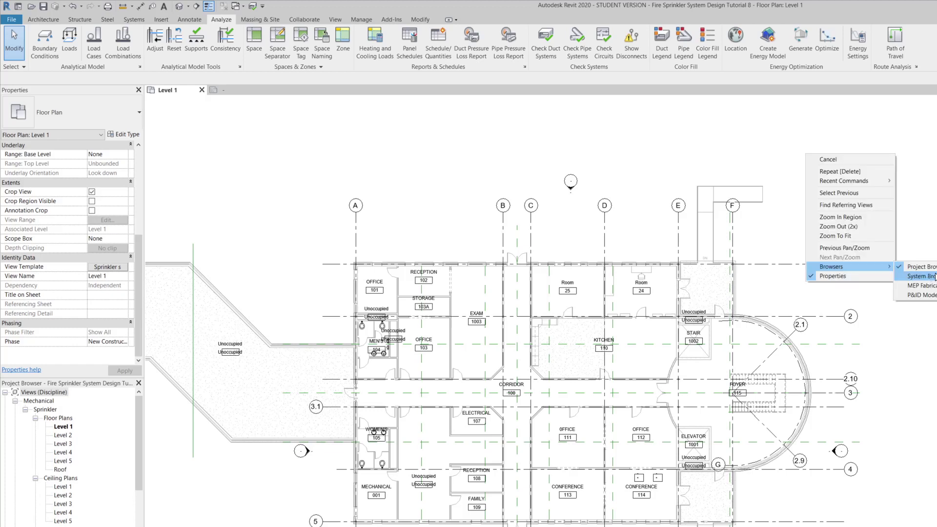
{"action": "left_click", "coordinate": [929, 276]}
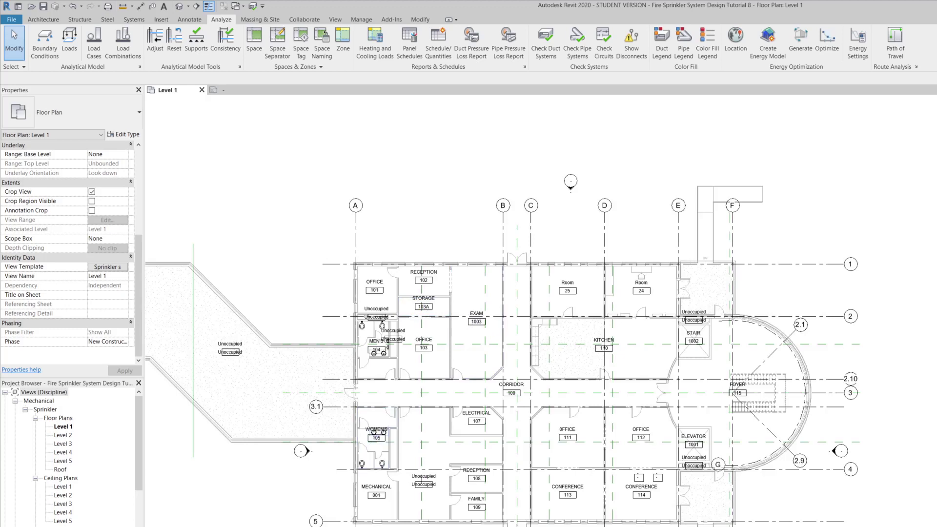
Try to move the MECHANICAL 001 space tag outside its room without a leader.
{"action": "scroll", "coordinate": [383, 481], "scroll_direction": "up", "scroll_amount": 5}
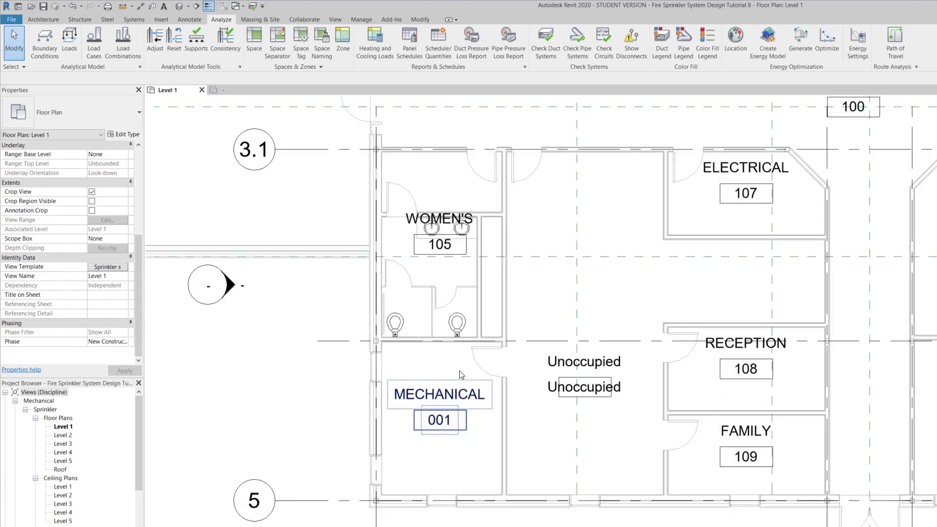
{"action": "scroll", "coordinate": [447, 412], "scroll_direction": "up", "scroll_amount": 1}
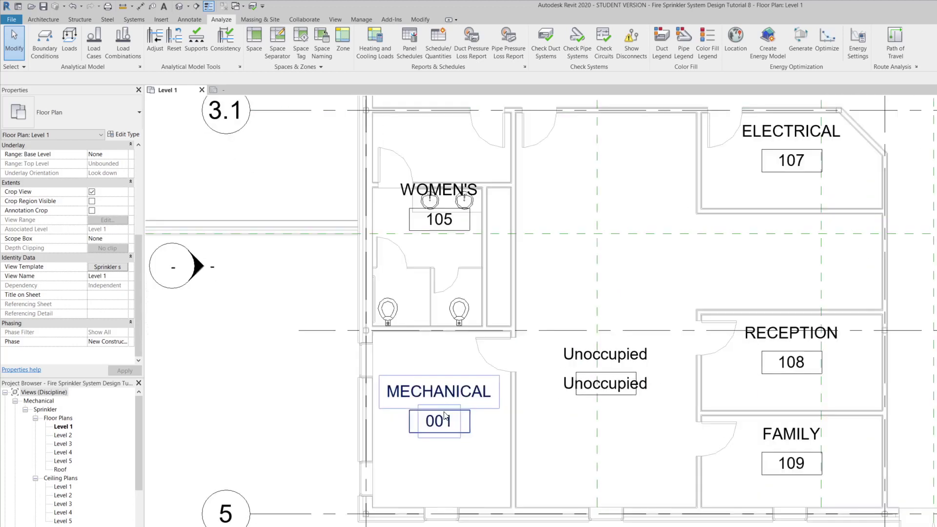
{"action": "left_click", "coordinate": [468, 389]}
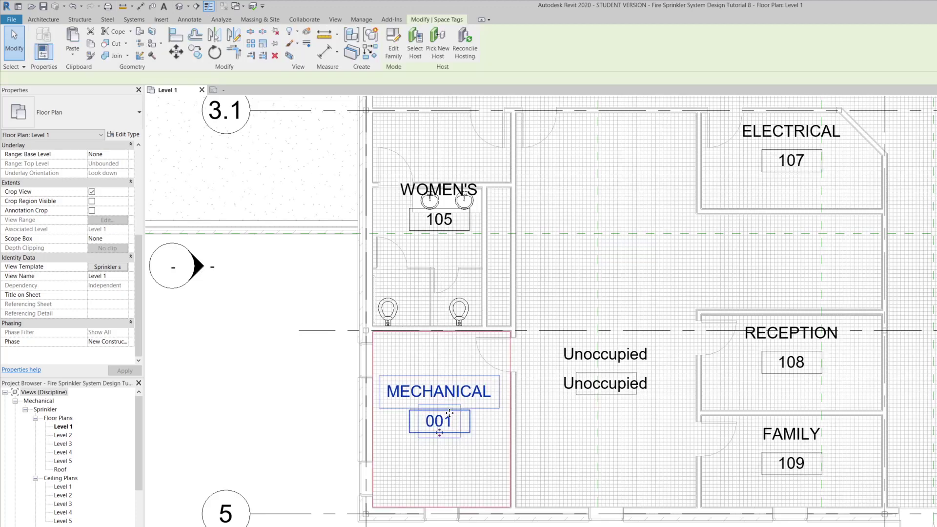
{"action": "left_click", "coordinate": [472, 421]}
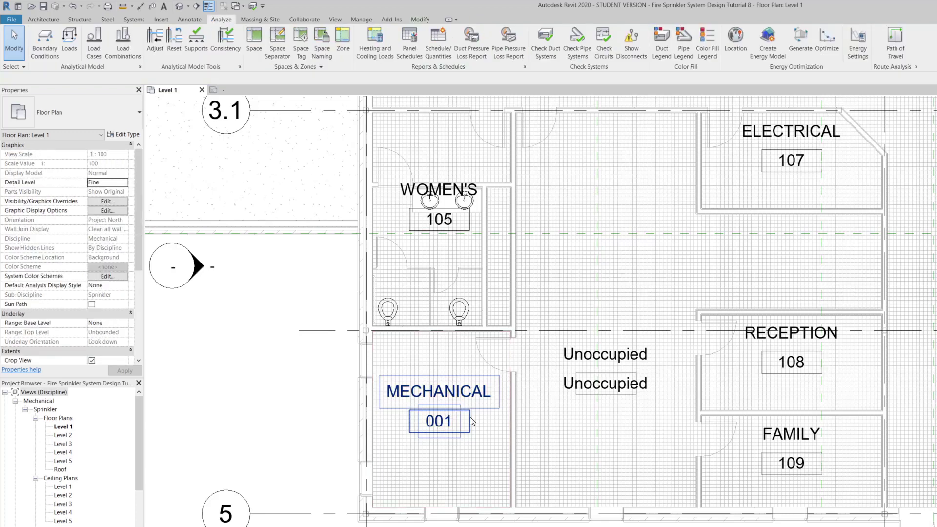
{"action": "left_click", "coordinate": [405, 405]}
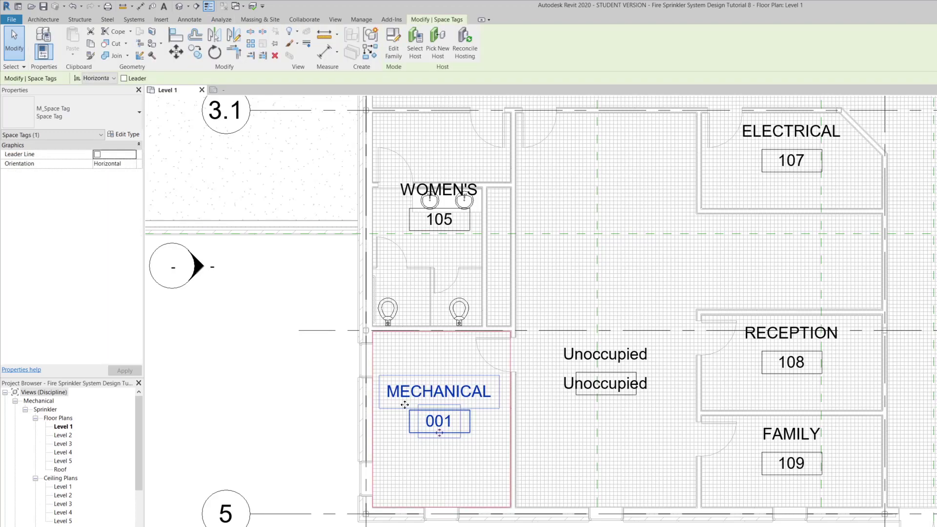
{"action": "left_click_drag", "start_coordinate": [405, 404], "coordinate": [431, 461]}
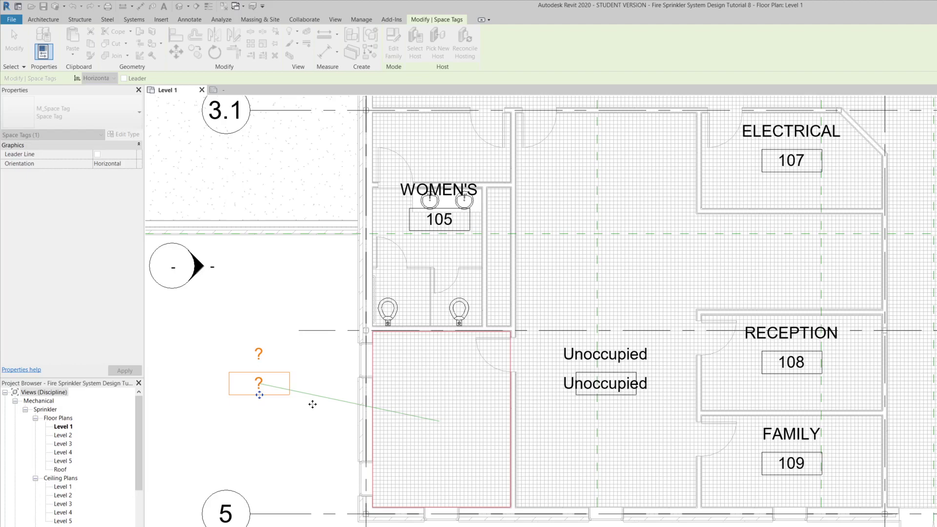
{"action": "left_click", "coordinate": [345, 424]}
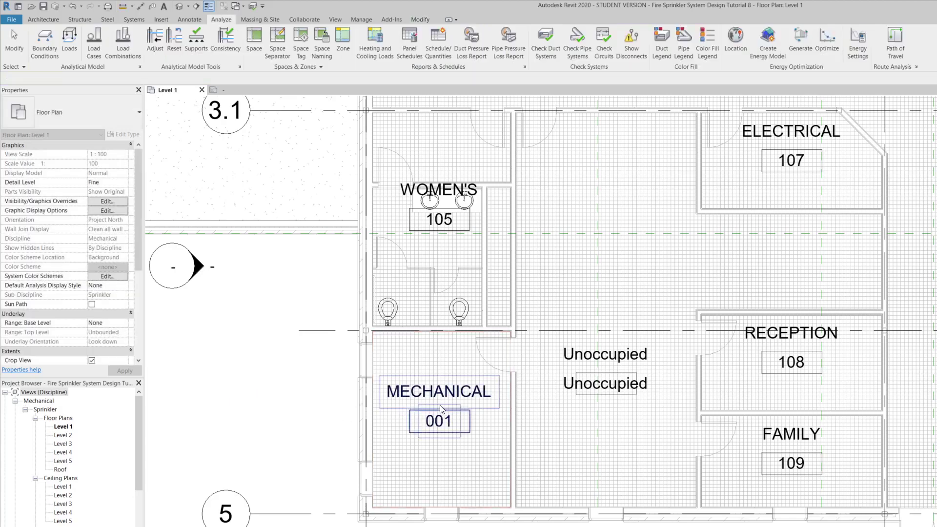
Turn on the leader for the MECHANICAL 001 space tag.
{"action": "left_click", "coordinate": [433, 403]}
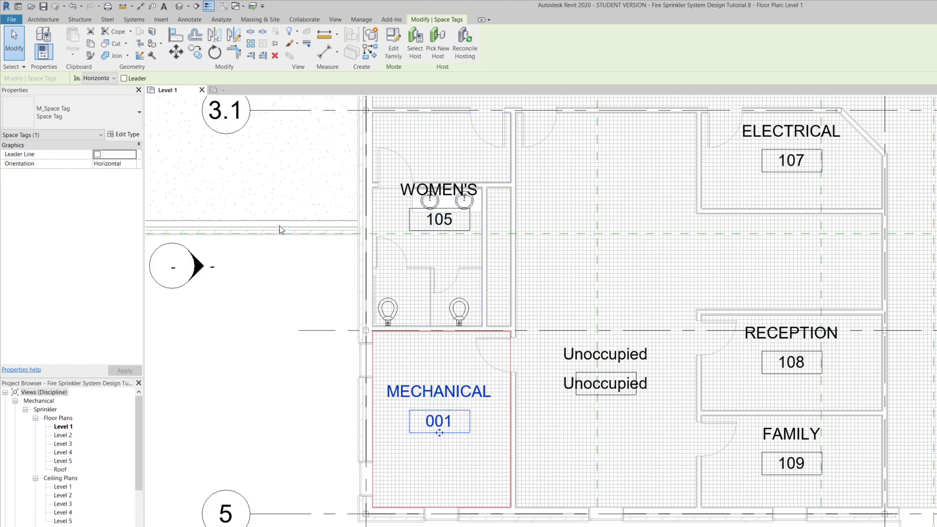
{"action": "left_click", "coordinate": [124, 78]}
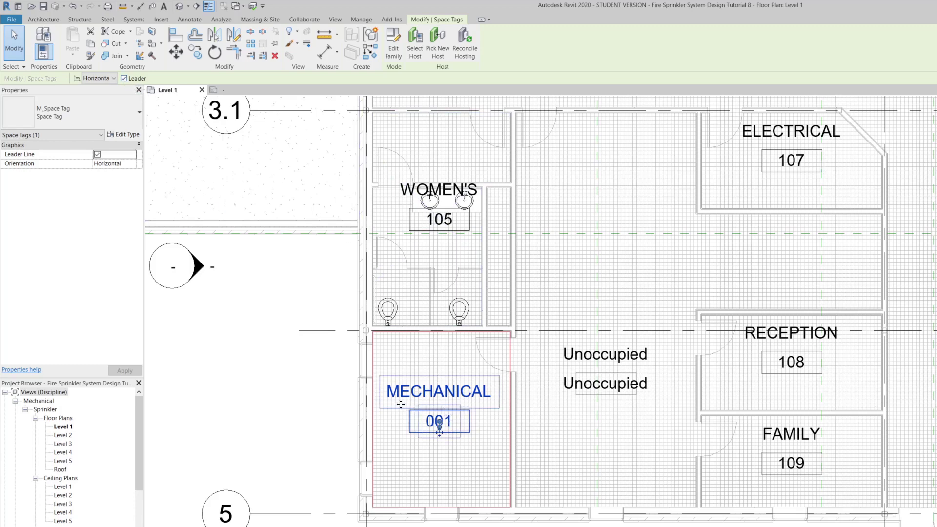
Try twice to move the MECHANICAL 001 space tag outside its room with the leader on, undoing each move.
{"action": "left_click_drag", "start_coordinate": [401, 405], "coordinate": [266, 373]}
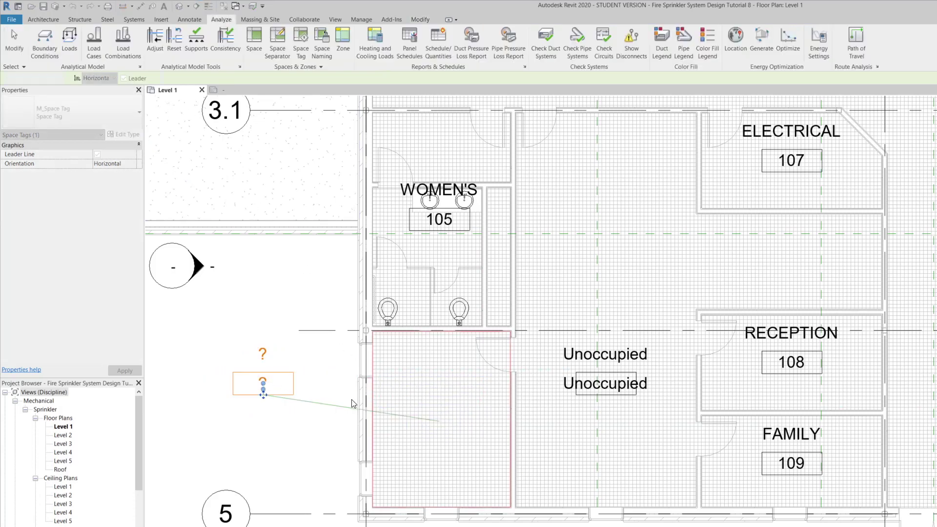
{"action": "key", "text": "ctrl+z"}
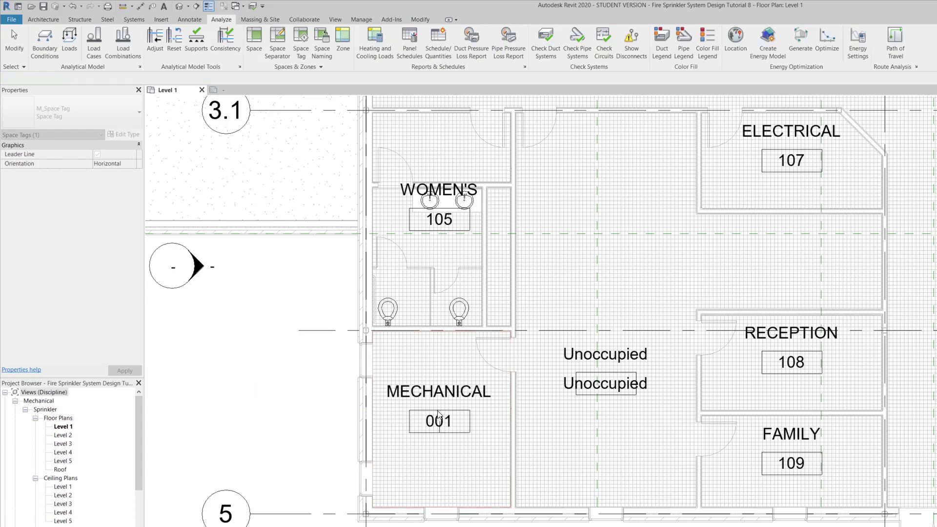
{"action": "left_click", "coordinate": [438, 414]}
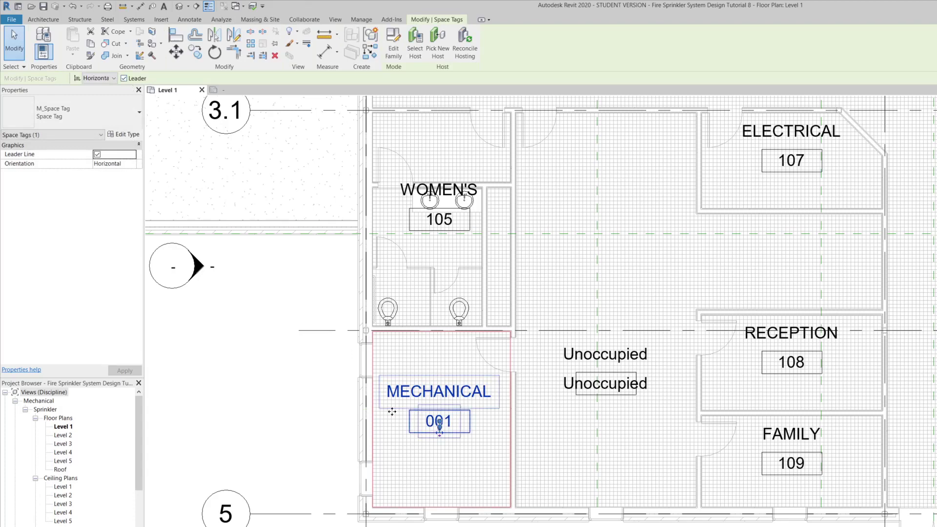
{"action": "left_click_drag", "start_coordinate": [392, 411], "coordinate": [298, 388]}
{"action": "key", "text": "Escape"}
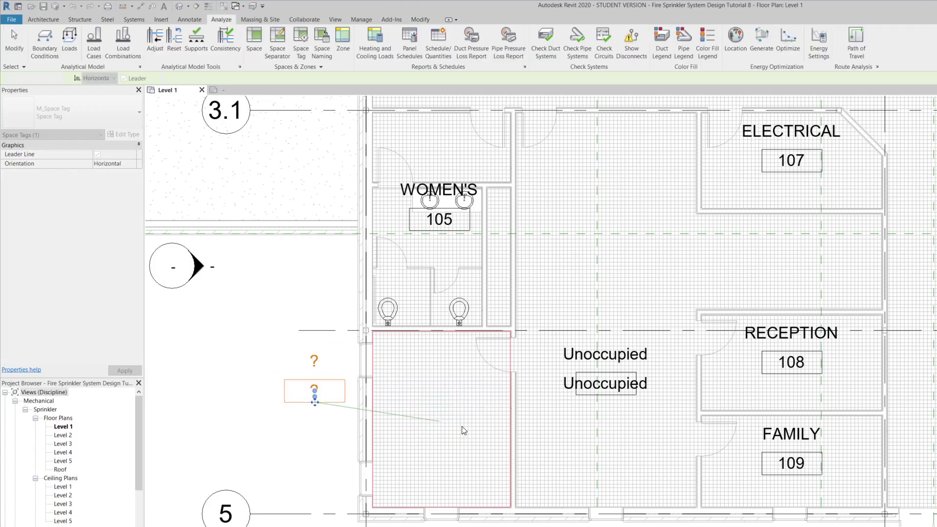
{"action": "key", "text": "ctrl+z"}
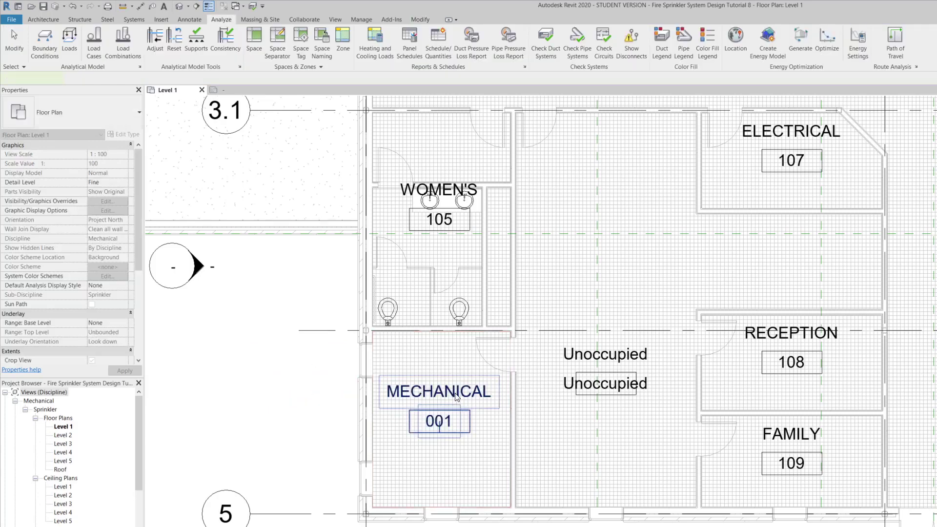
Inspect the identity data of the MECHANICAL space, comparing its number and name with the room number and room name.
{"action": "left_click", "coordinate": [462, 397]}
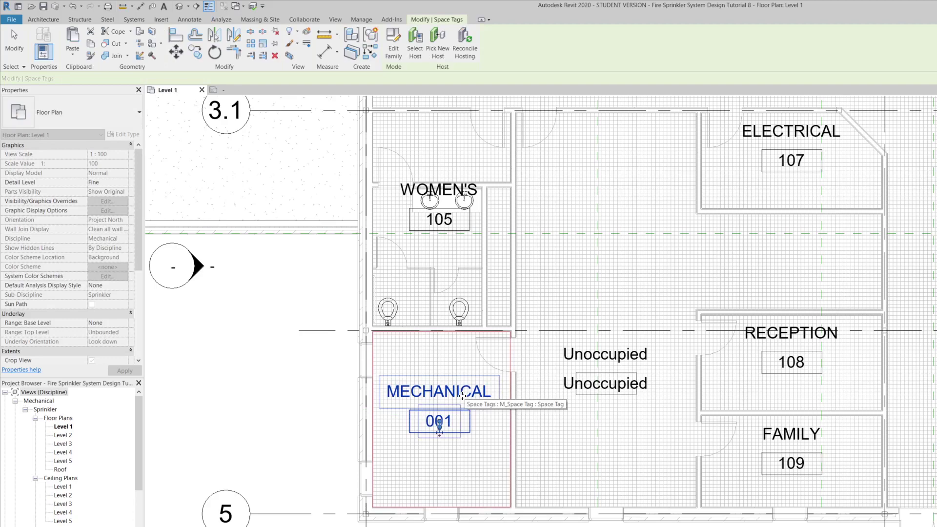
{"action": "left_click", "coordinate": [378, 364]}
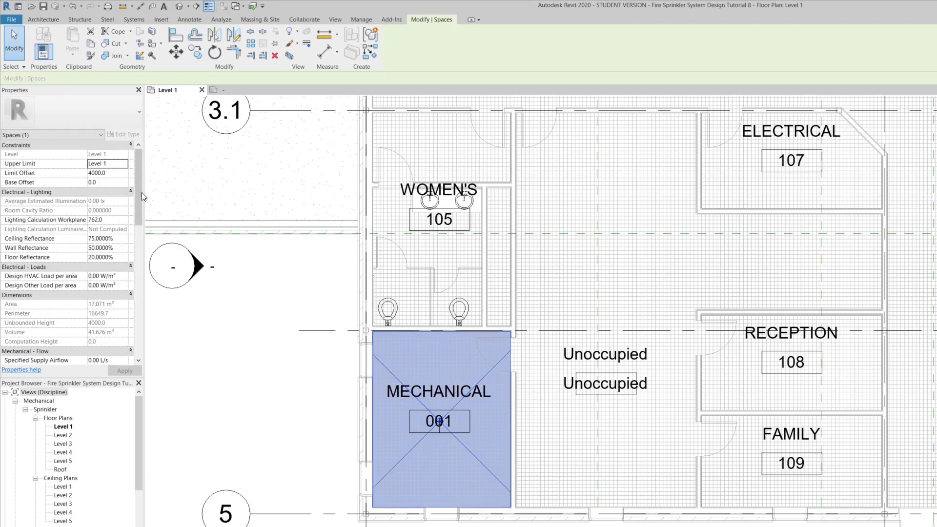
{"action": "scroll", "coordinate": [123, 306], "scroll_direction": "down", "scroll_amount": 8}
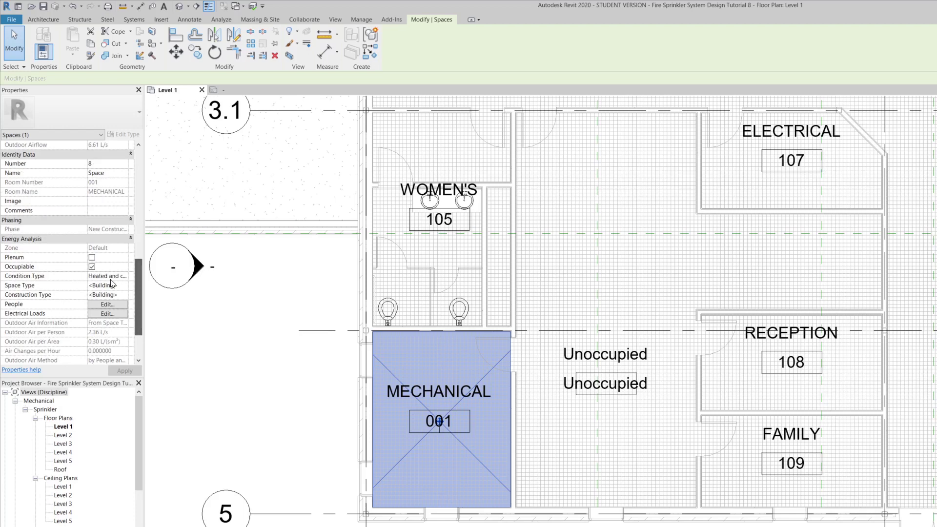
Try to pull the MECHANICAL 001 tag's leader beyond the room's west wall, and undo the change.
{"action": "left_click", "coordinate": [439, 430]}
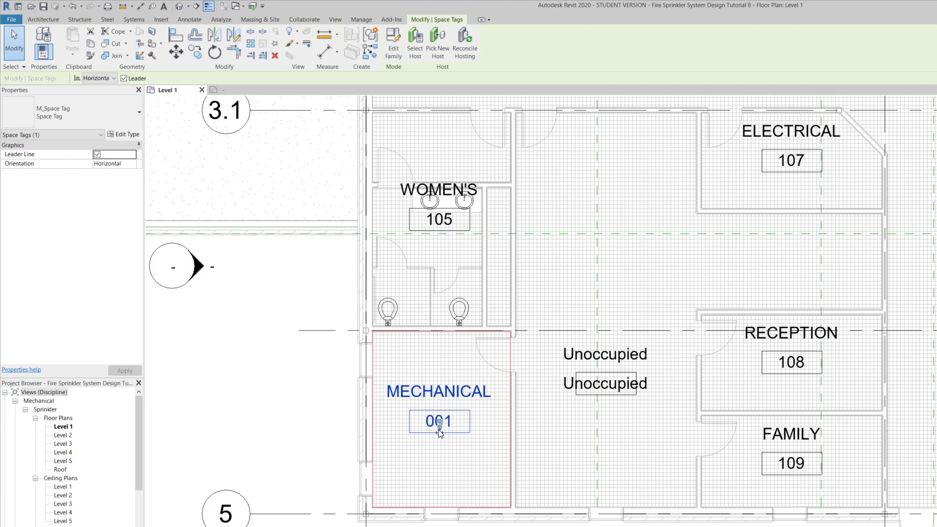
{"action": "left_click_drag", "start_coordinate": [439, 429], "coordinate": [394, 423]}
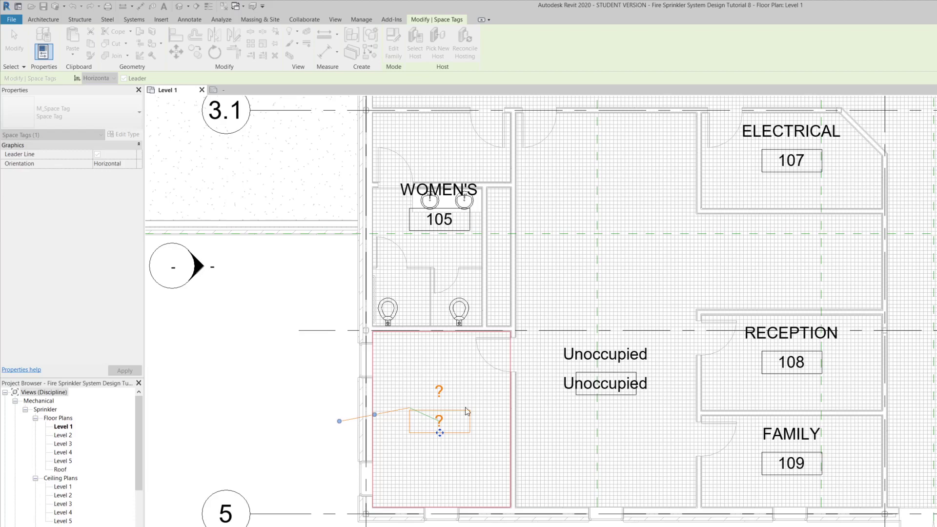
{"action": "key", "text": "Escape"}
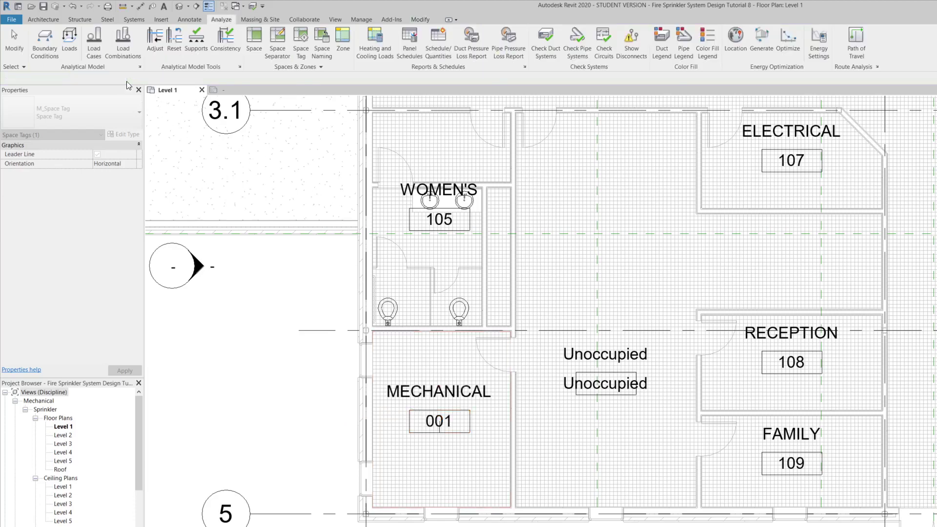
Try to place the MECHANICAL 001 space tag outside the west wall, and bring it back over its room.
{"action": "left_click", "coordinate": [454, 417]}
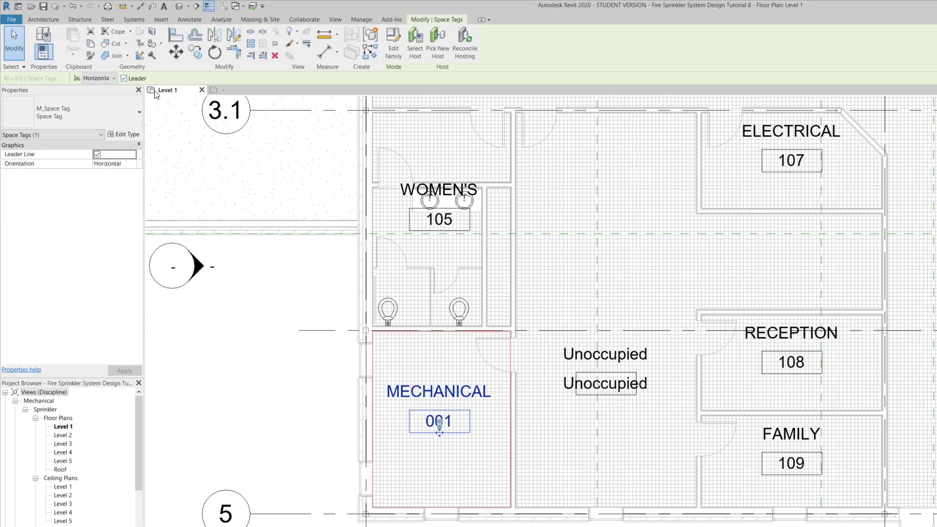
{"action": "left_click", "coordinate": [124, 79]}
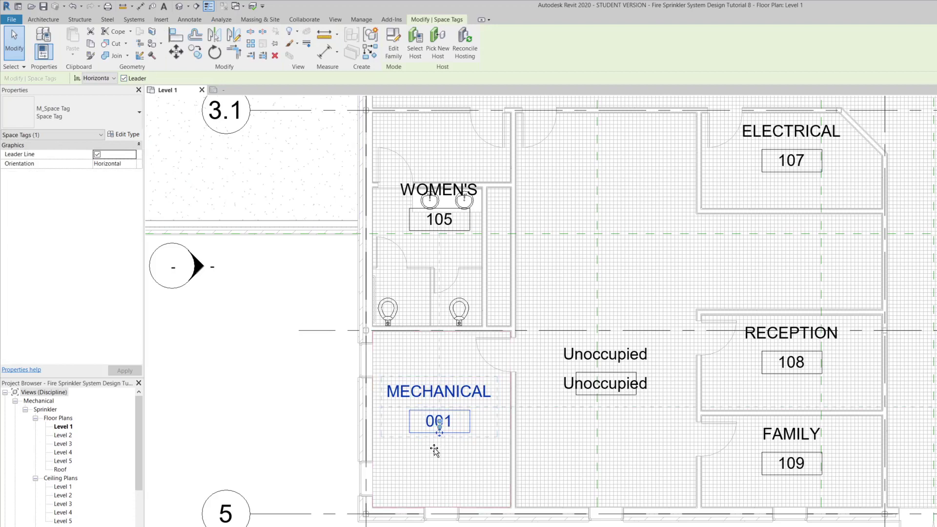
{"action": "left_click_drag", "start_coordinate": [434, 464], "coordinate": [297, 433]}
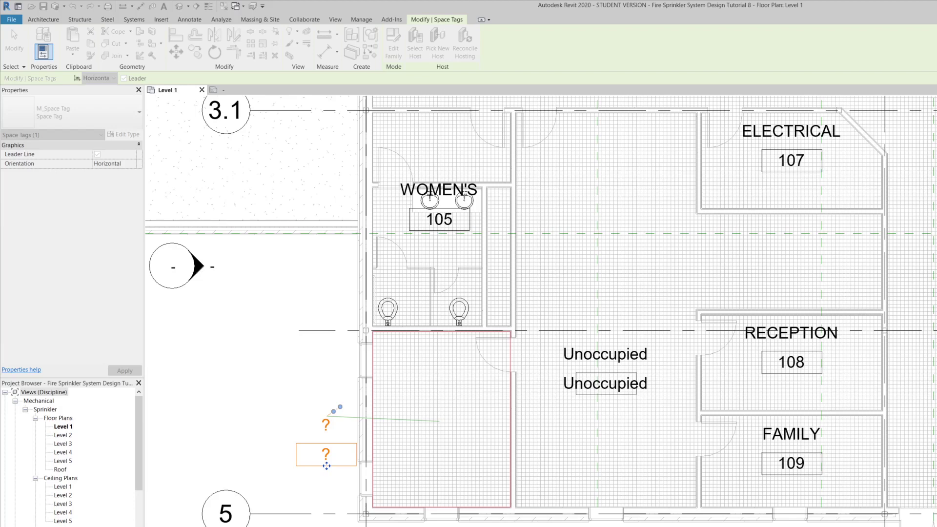
{"action": "left_click_drag", "start_coordinate": [326, 466], "coordinate": [327, 454]}
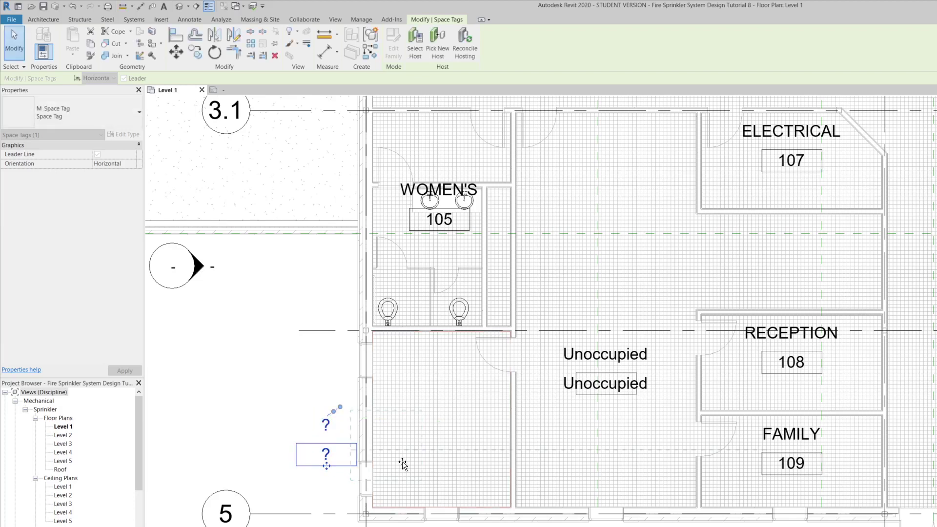
{"action": "left_click_drag", "start_coordinate": [402, 464], "coordinate": [397, 474]}
Stretch the MECHANICAL 001 tag's leader elbow past the west wall, try the tag outside again, and return it to the room.
{"action": "left_click_drag", "start_coordinate": [405, 423], "coordinate": [333, 404]}
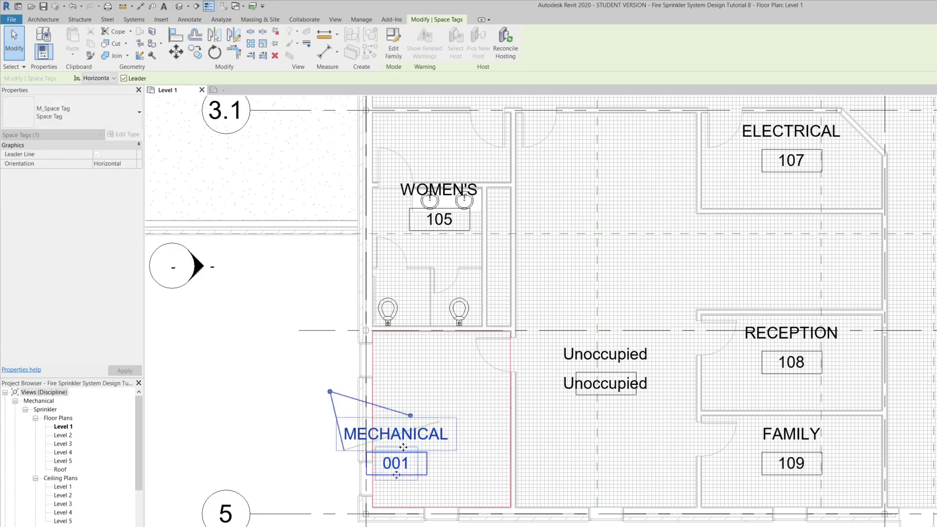
{"action": "left_click_drag", "start_coordinate": [403, 447], "coordinate": [323, 447]}
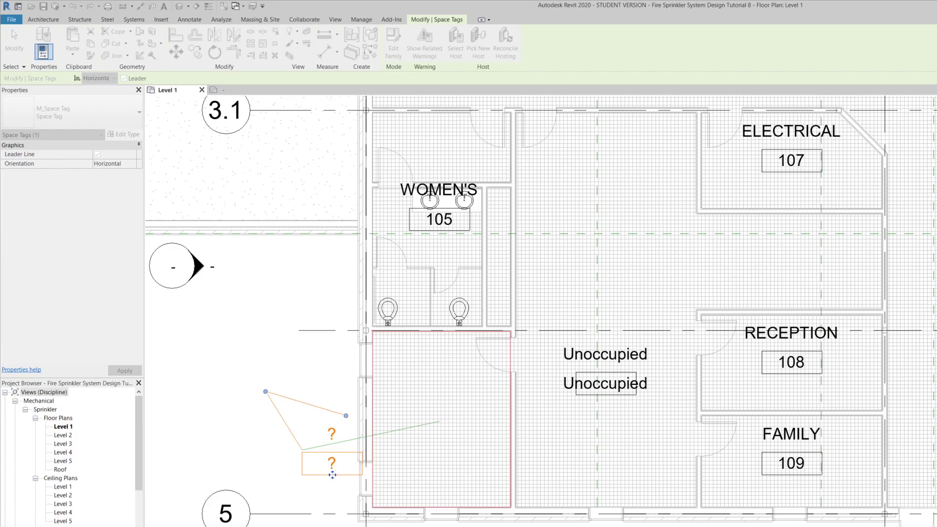
{"action": "left_click_drag", "start_coordinate": [332, 475], "coordinate": [330, 464]}
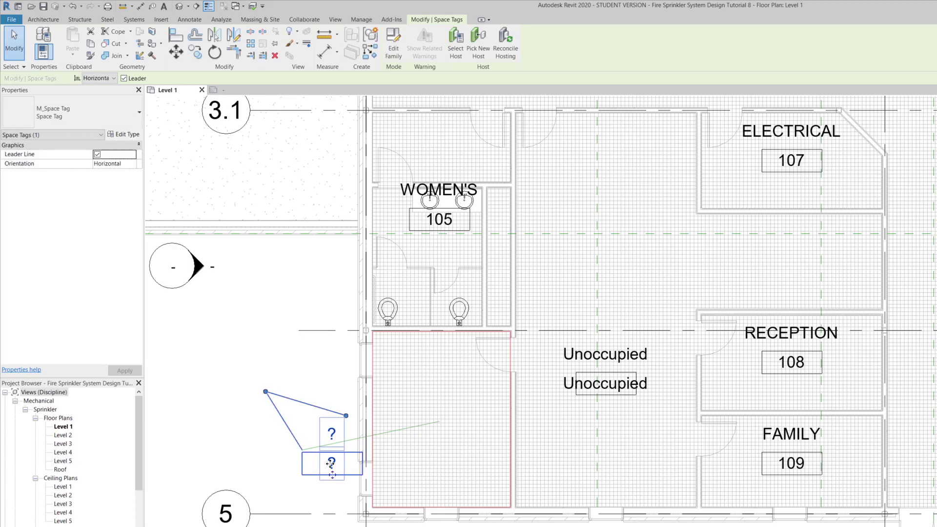
{"action": "left_click_drag", "start_coordinate": [330, 464], "coordinate": [428, 470]}
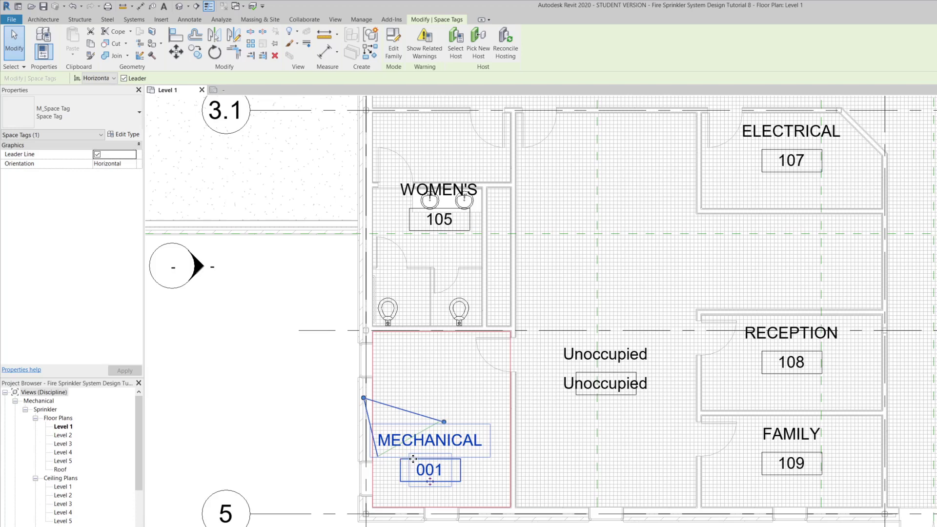
Bring the leader elbow back above the MECHANICAL 001 tag, adjust the leader end, and reposition the tag in the room's lower half.
{"action": "left_click_drag", "start_coordinate": [363, 398], "coordinate": [411, 415]}
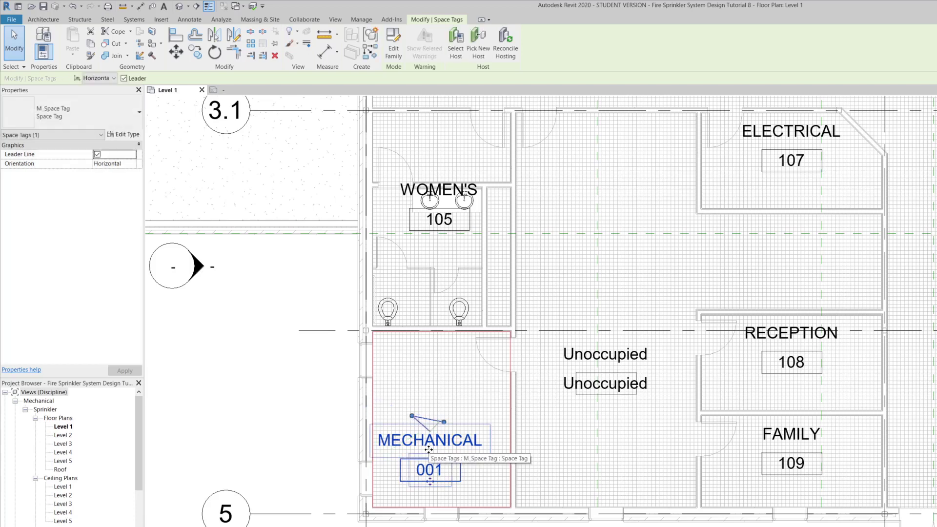
{"action": "left_click_drag", "start_coordinate": [429, 449], "coordinate": [442, 387]}
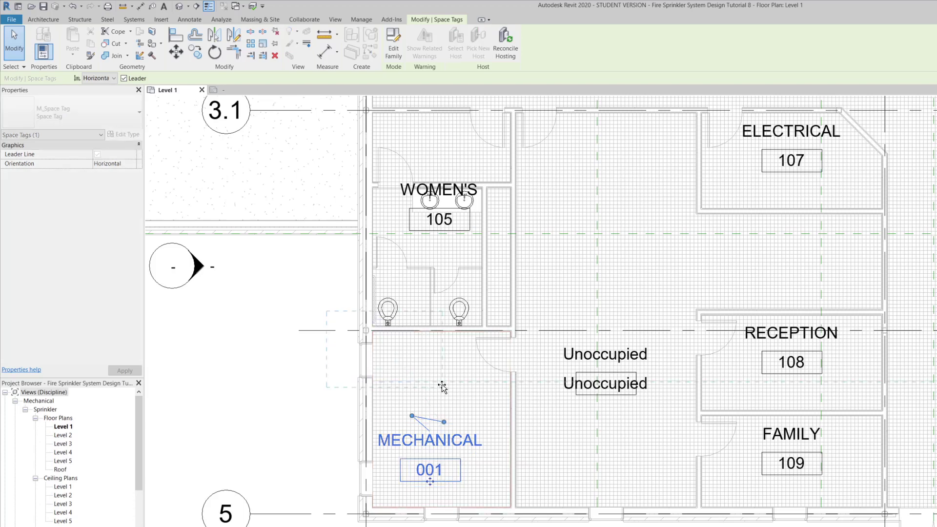
{"action": "left_click_drag", "start_coordinate": [442, 387], "coordinate": [441, 418]}
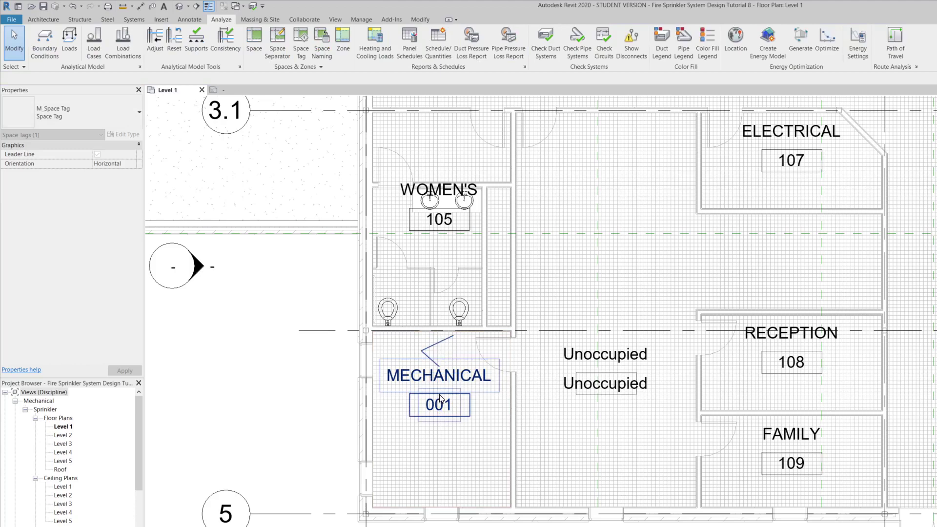
{"action": "left_click", "coordinate": [441, 398]}
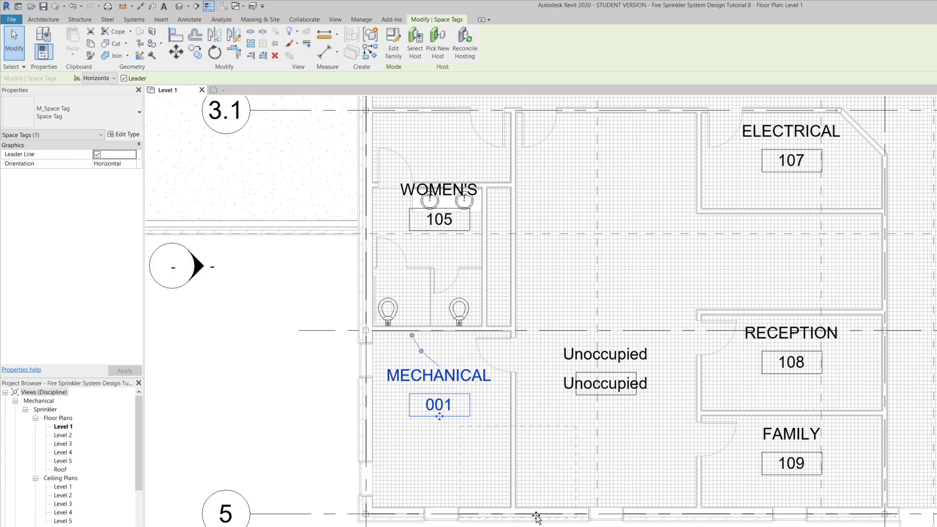
{"action": "left_click_drag", "start_coordinate": [536, 517], "coordinate": [498, 526]}
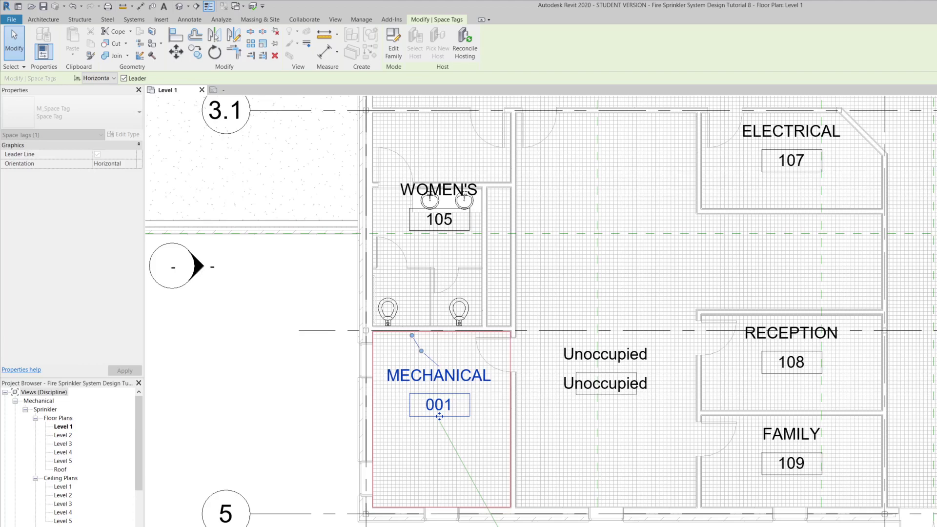
{"action": "scroll", "coordinate": [489, 449], "scroll_direction": "down", "scroll_amount": 4}
{"action": "scroll", "coordinate": [488, 449], "scroll_direction": "down", "scroll_amount": 3}
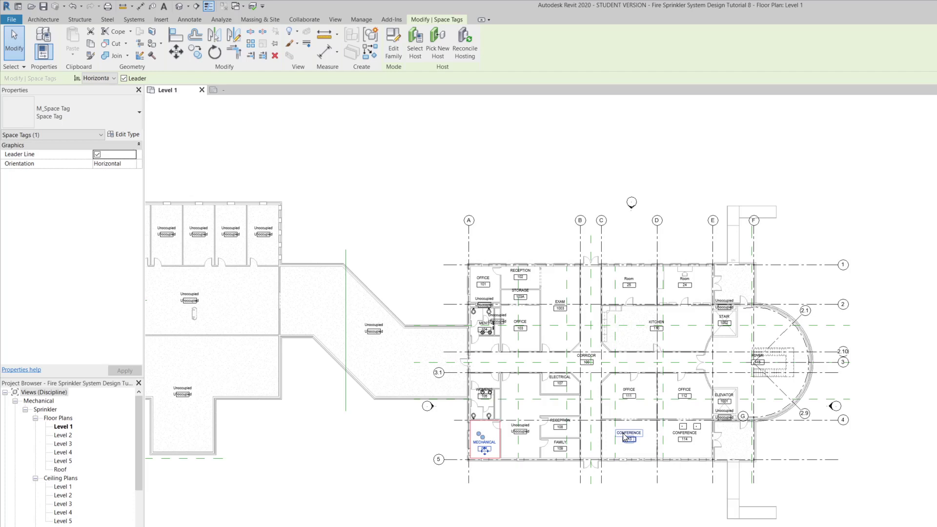
{"action": "scroll", "coordinate": [360, 321], "scroll_direction": "up", "scroll_amount": 2}
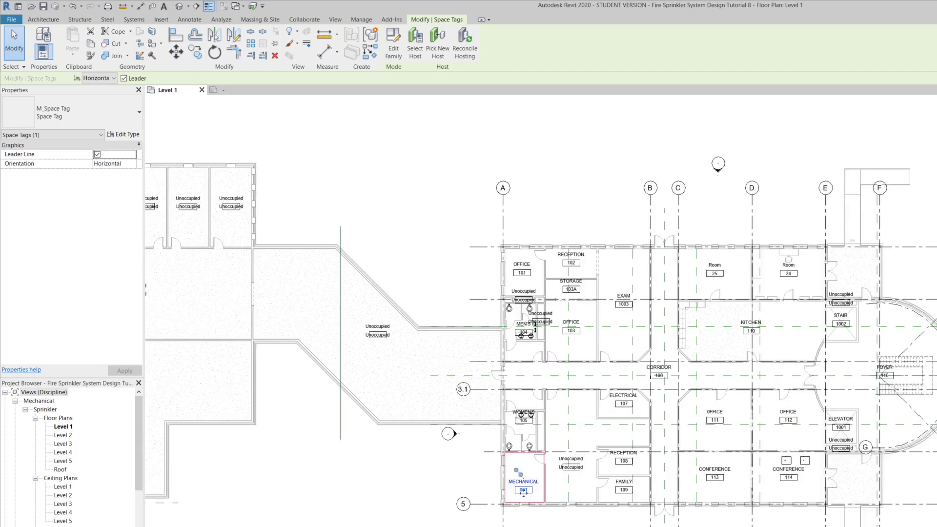